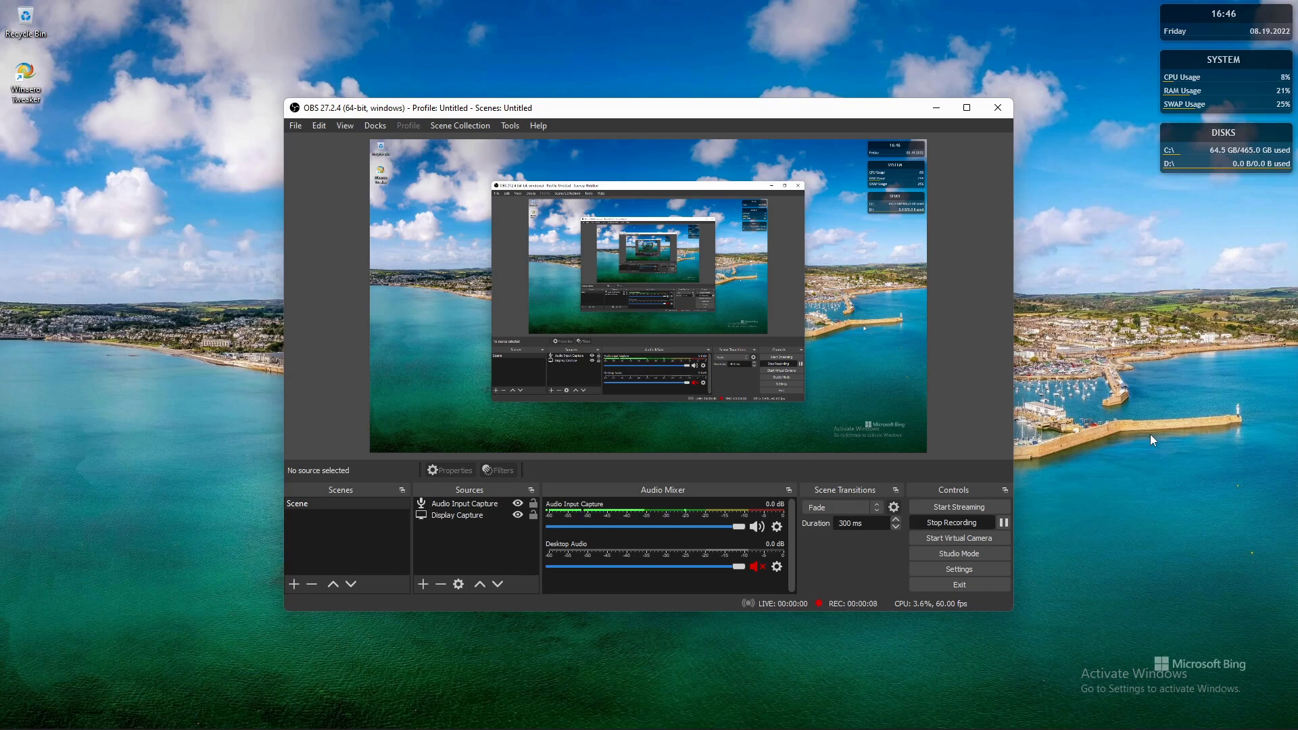
# - Minimize the OBS window, switch to the Brave browser and maximize its window
pyautogui.click(936, 109)
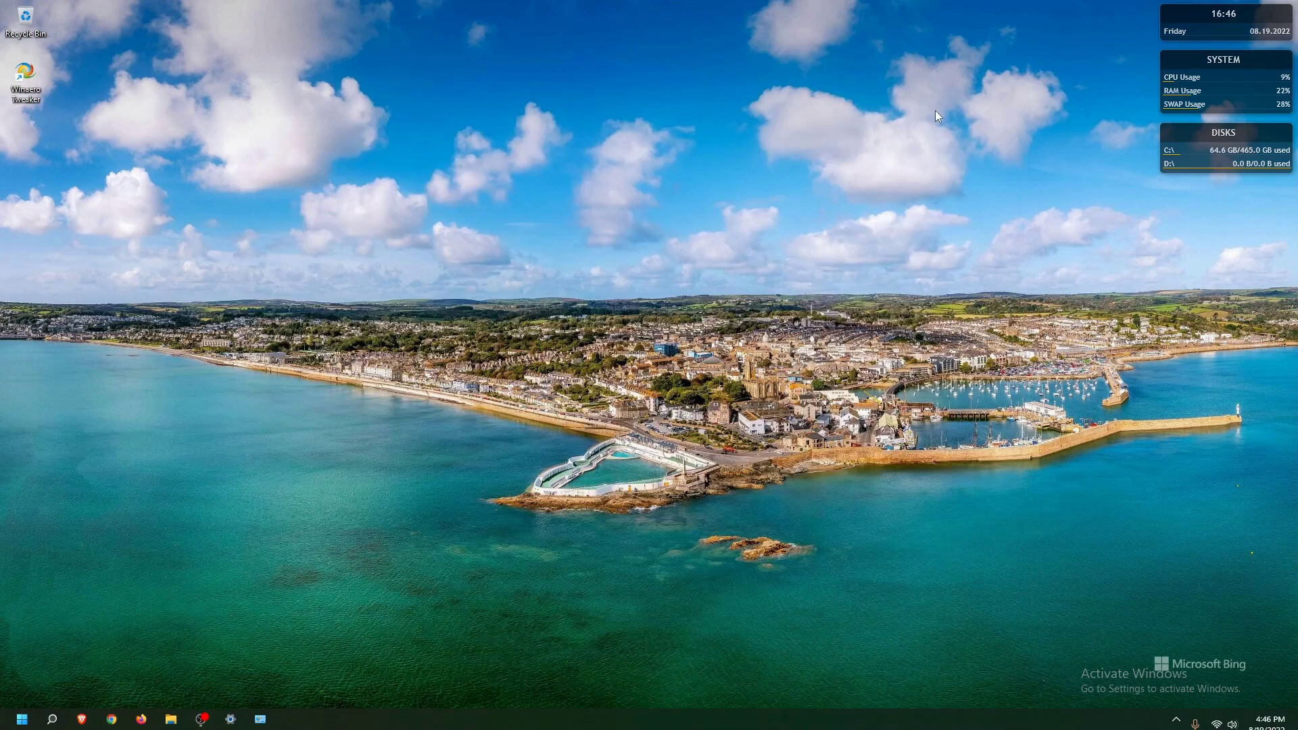
pyautogui.click(83, 720)
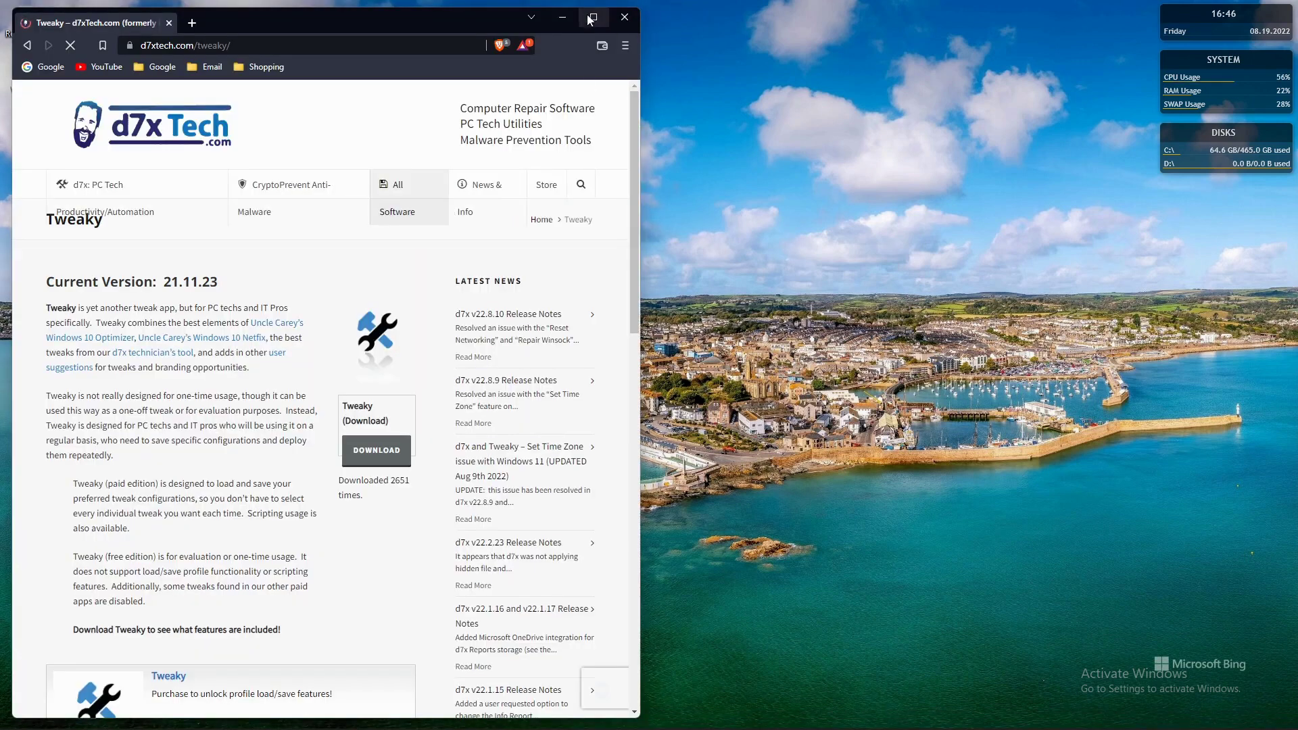
pyautogui.moveTo(594, 18)
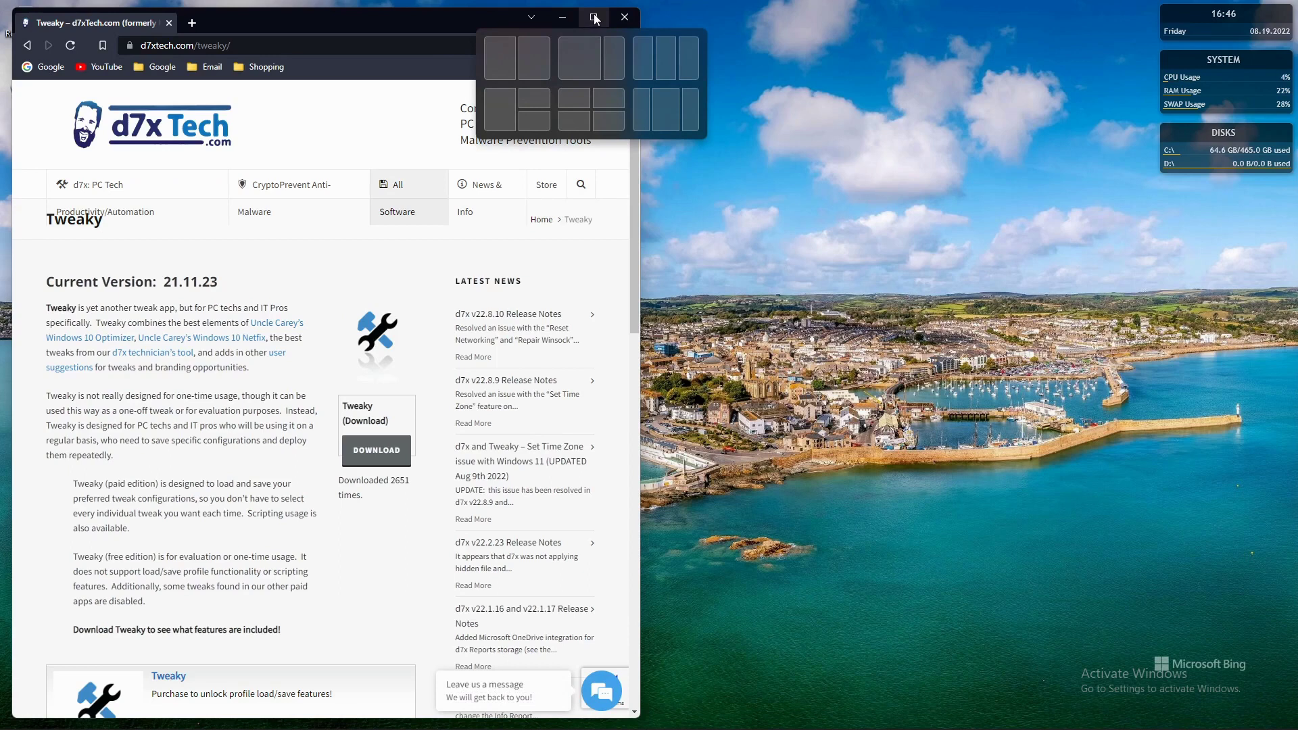
pyautogui.click(594, 19)
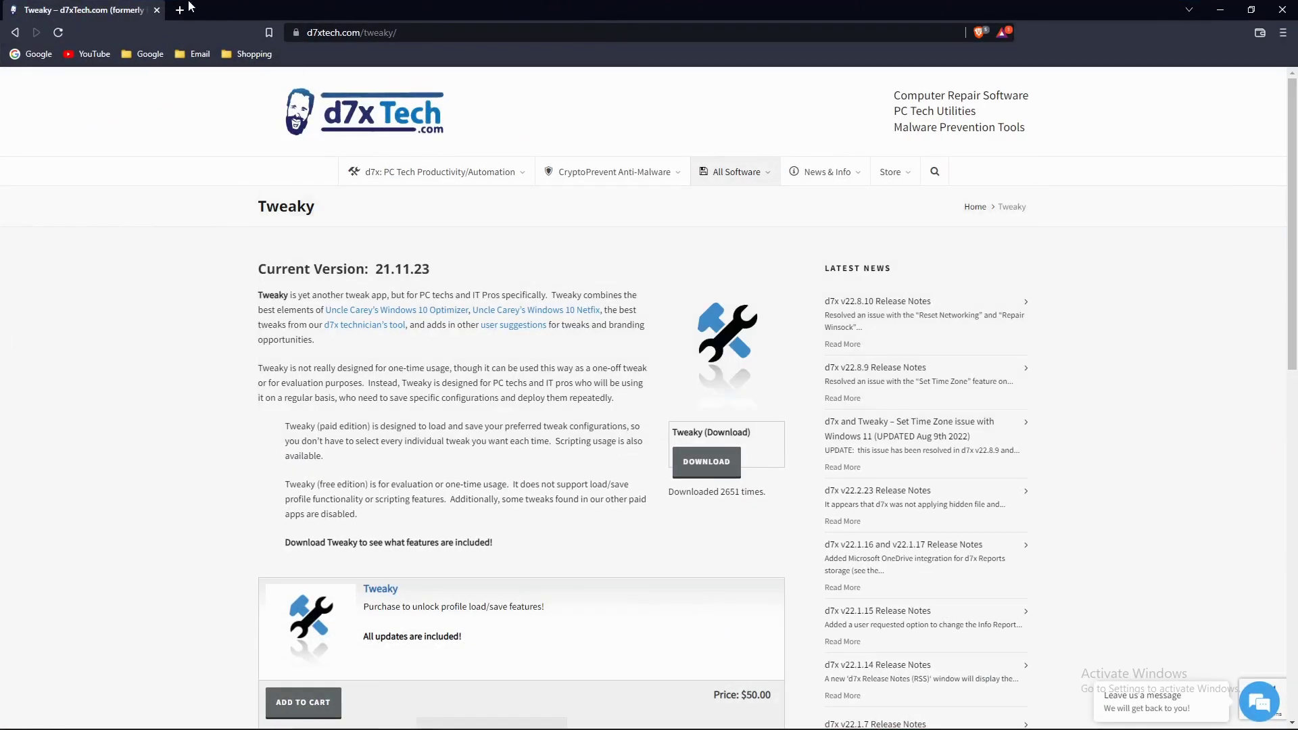
# - Search the web for "tweaky" in a new browser tab and open the d7xTech.com Tweaky page
pyautogui.click(180, 10)
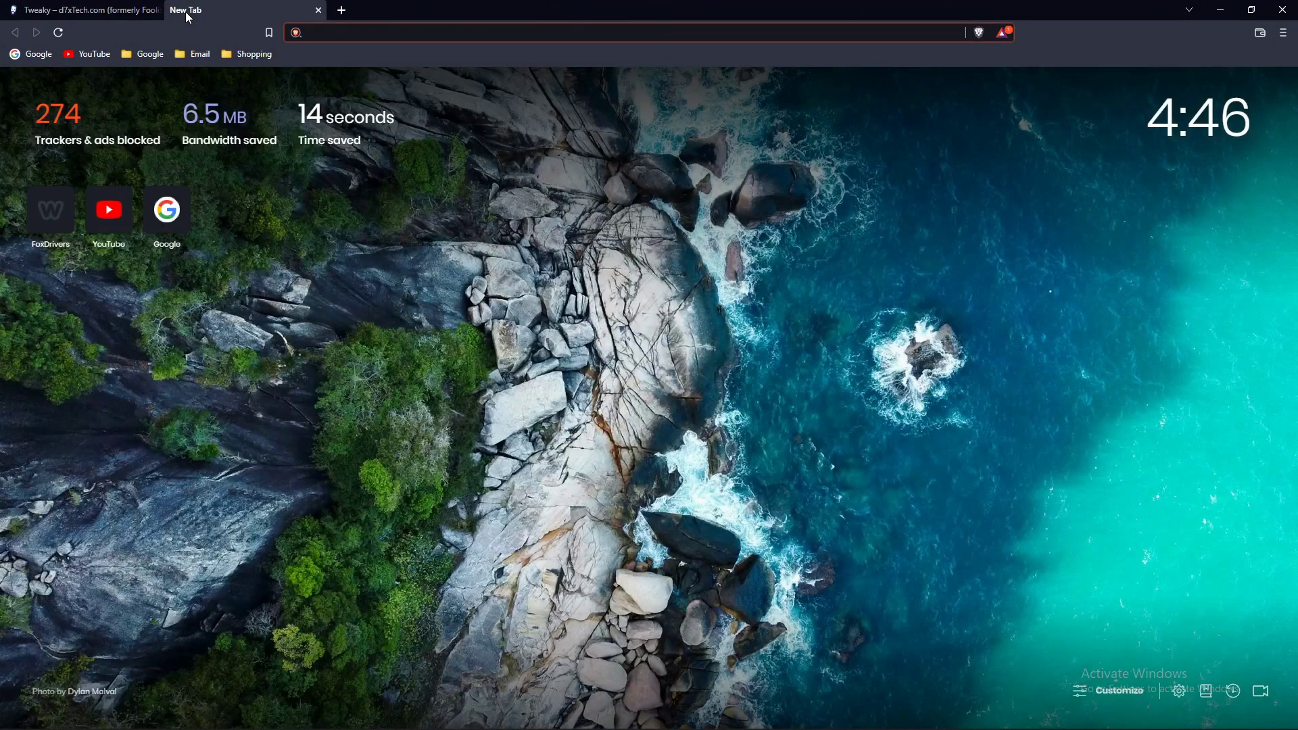
pyautogui.write('tweaky')
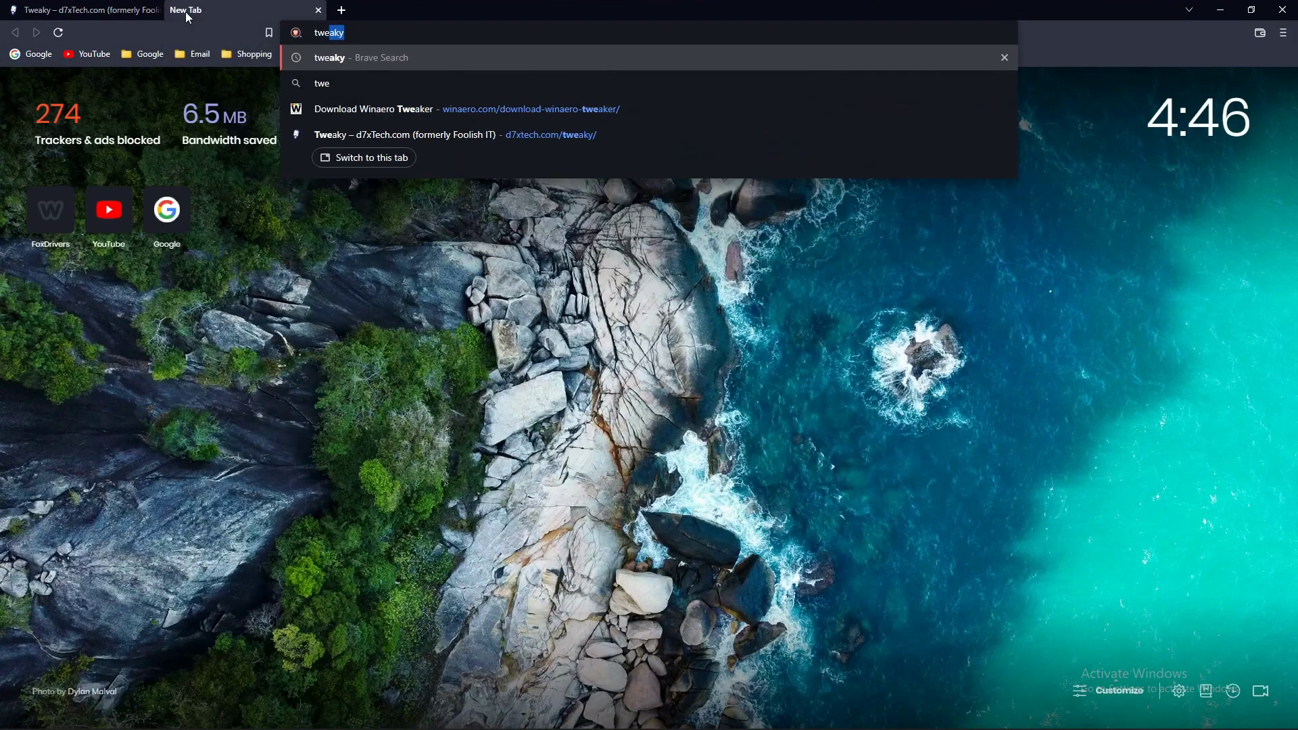
pyautogui.press('Return')
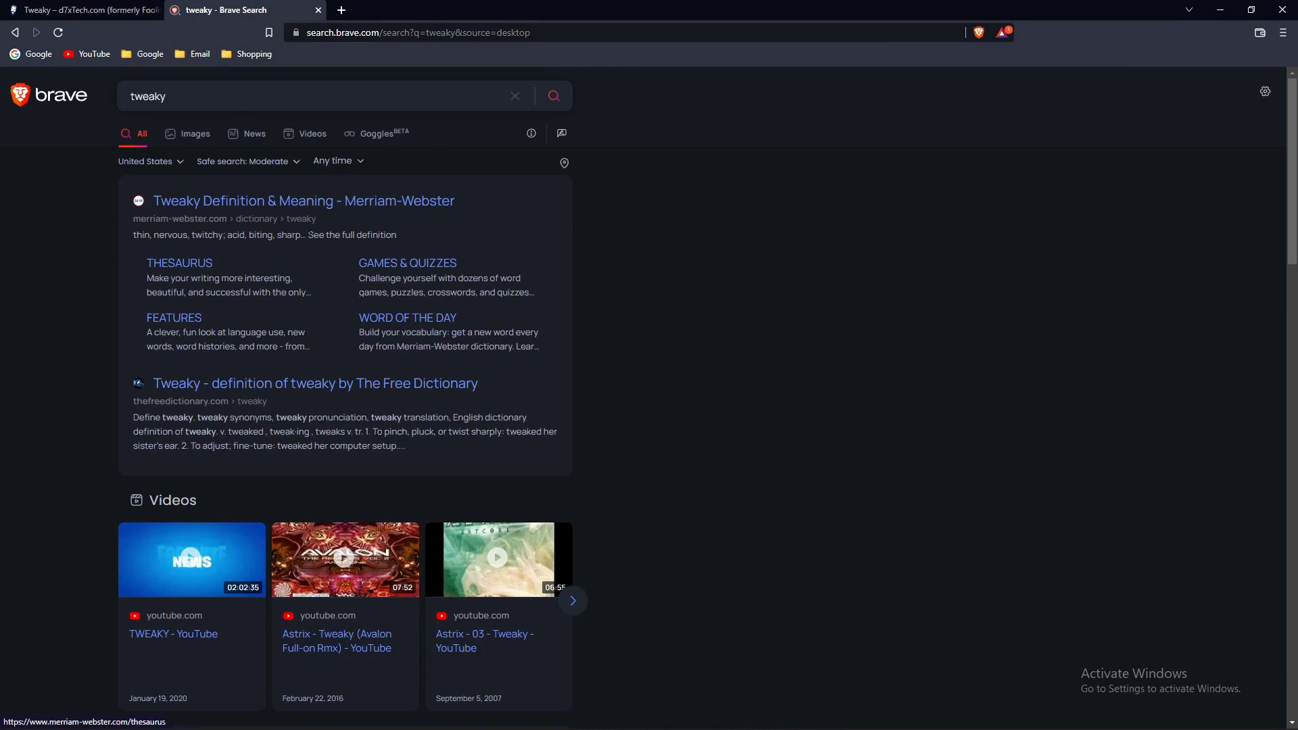
pyautogui.scroll(-3, 266, 373)
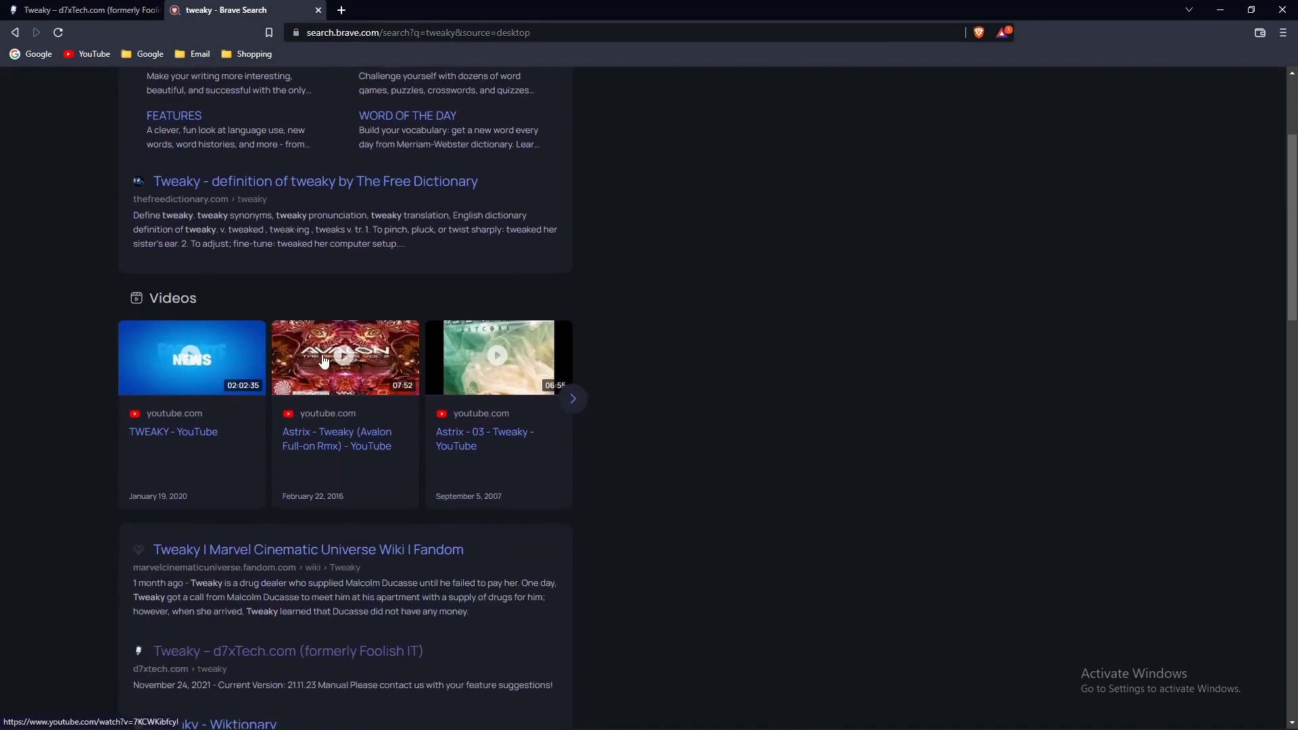
pyautogui.scroll(-4, 401, 356)
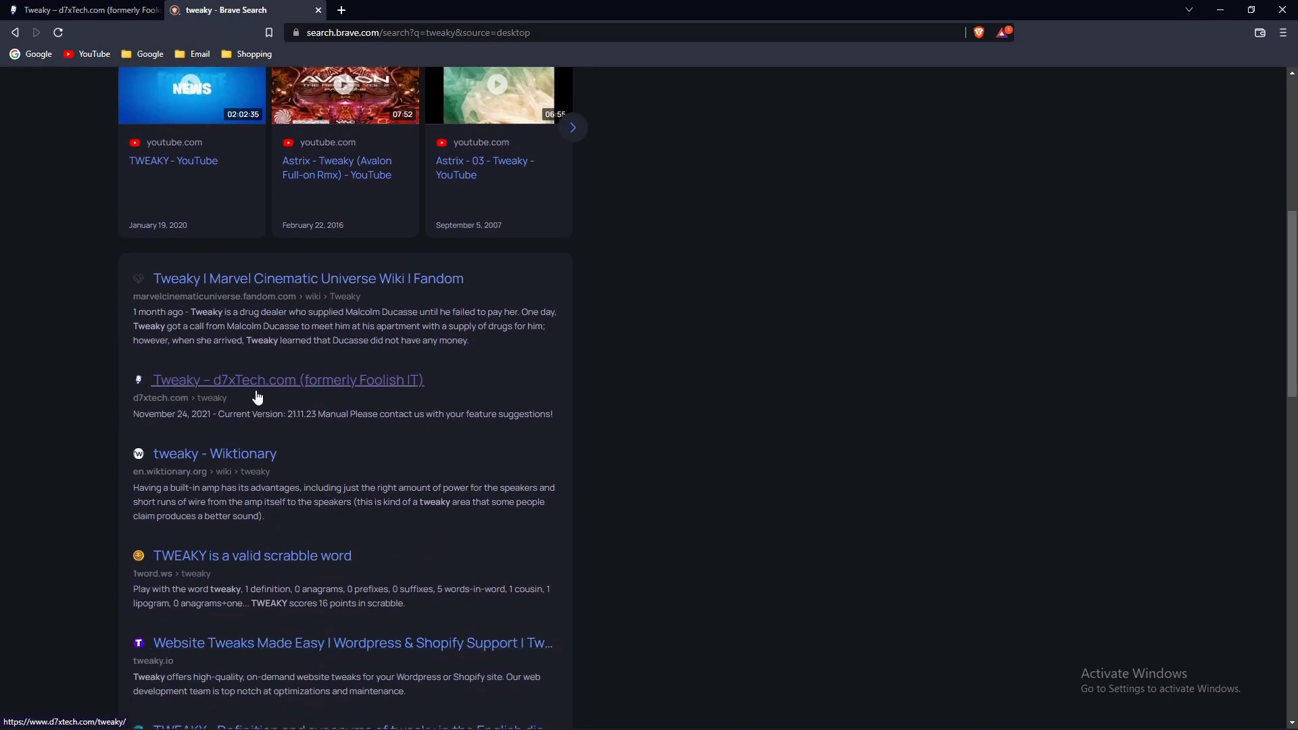
pyautogui.click(403, 384)
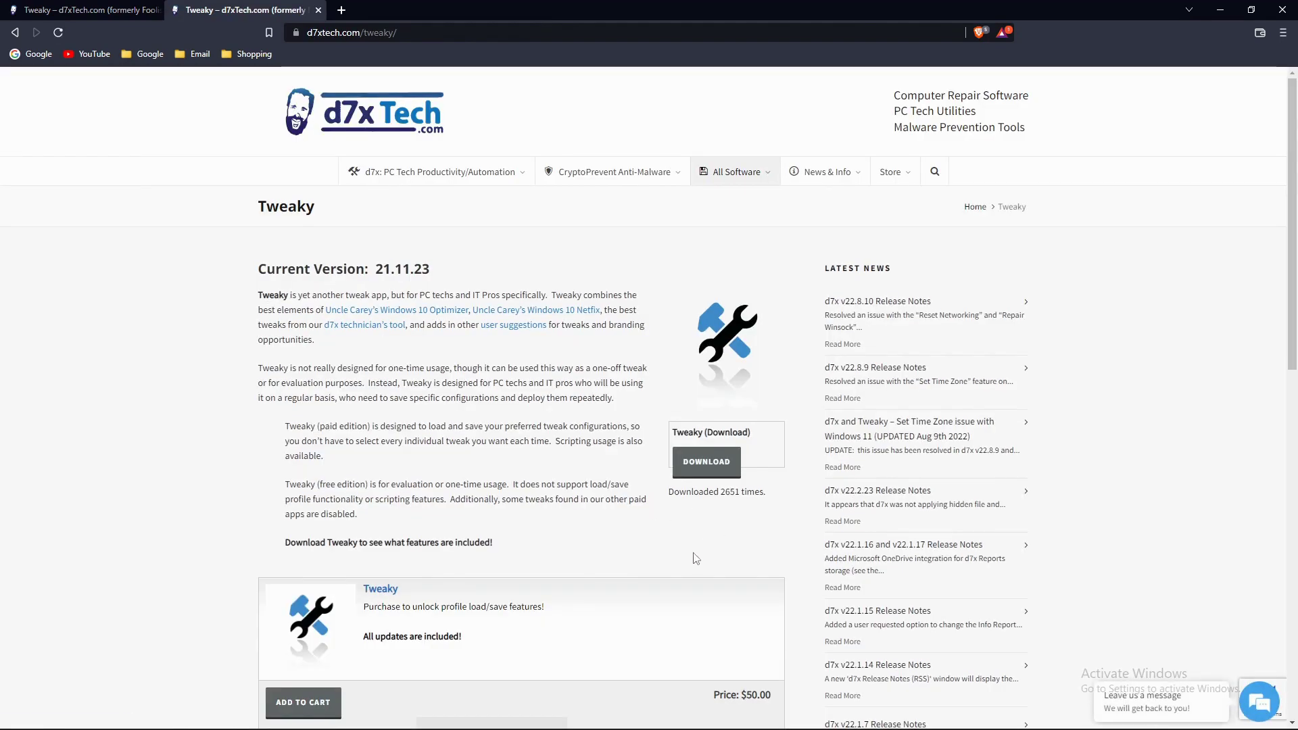
# - Download Tweaky from the d7xTech page and save the zip file named Tweaky in the Downloads folder
pyautogui.scroll(-2, 608, 557)
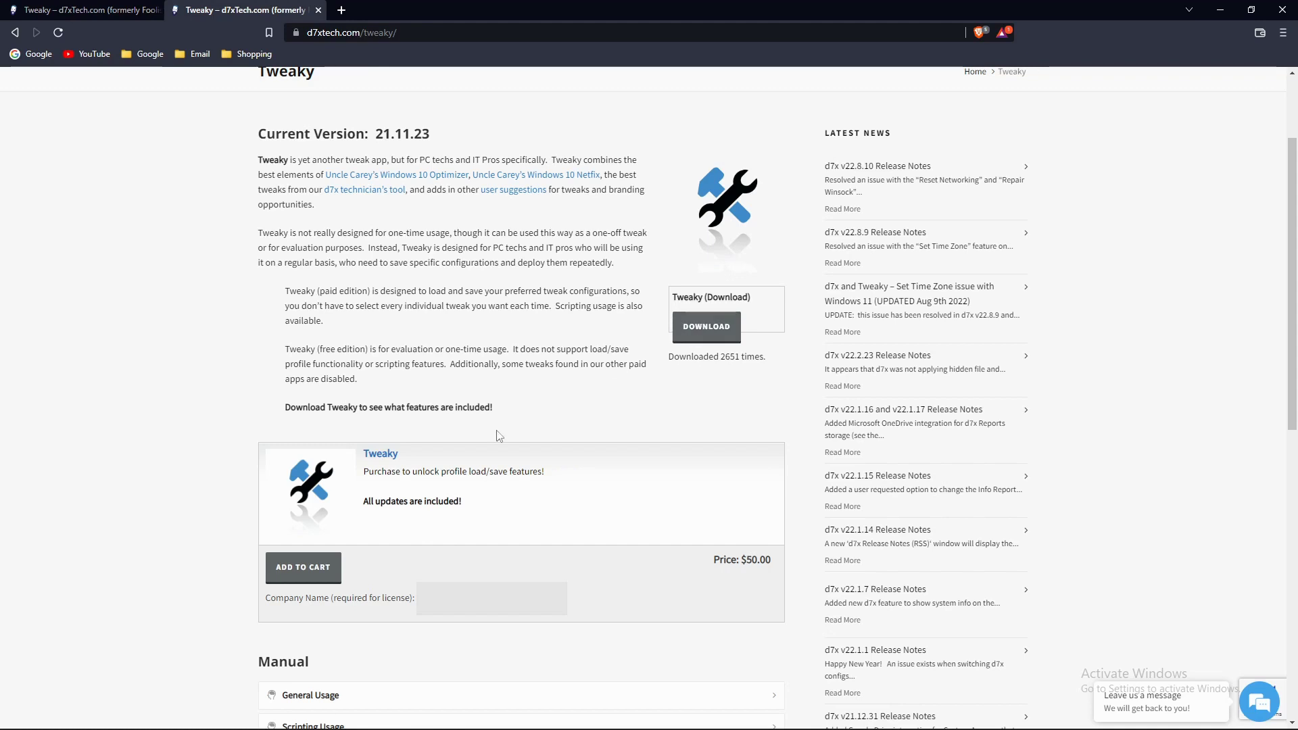
pyautogui.click(703, 327)
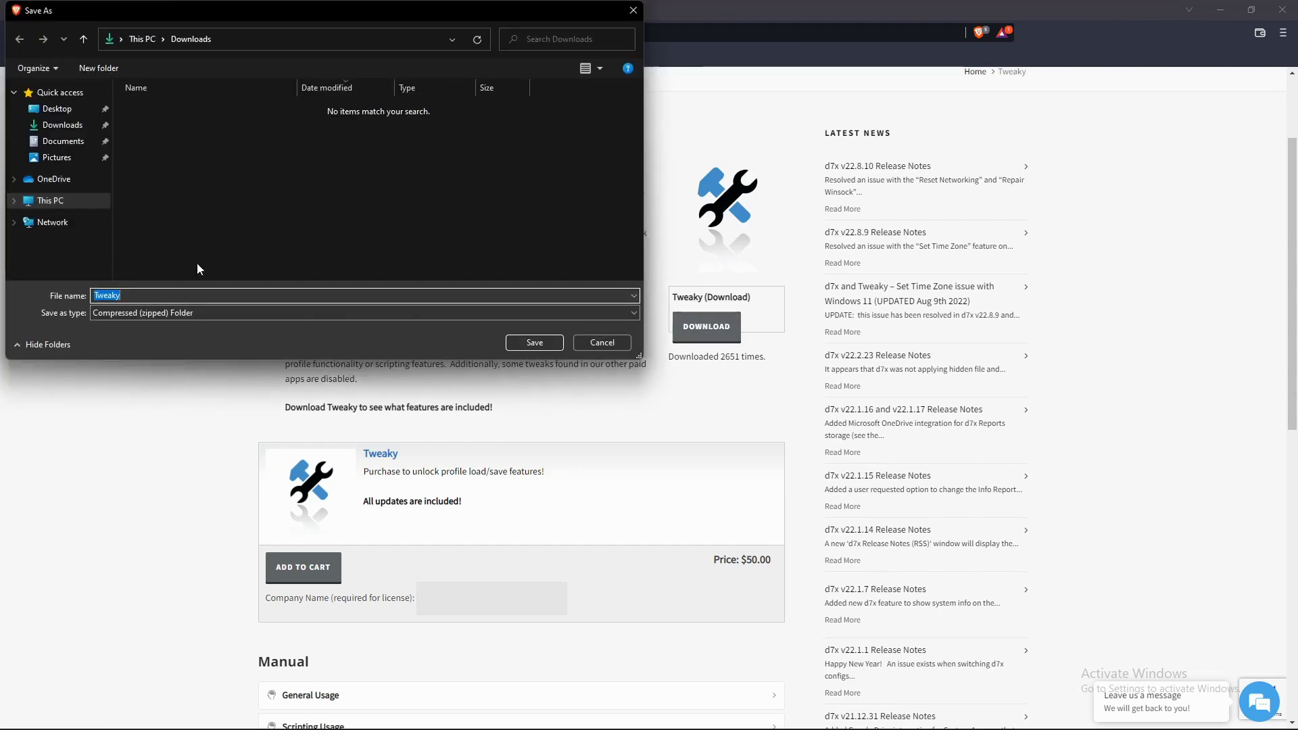
pyautogui.click(534, 342)
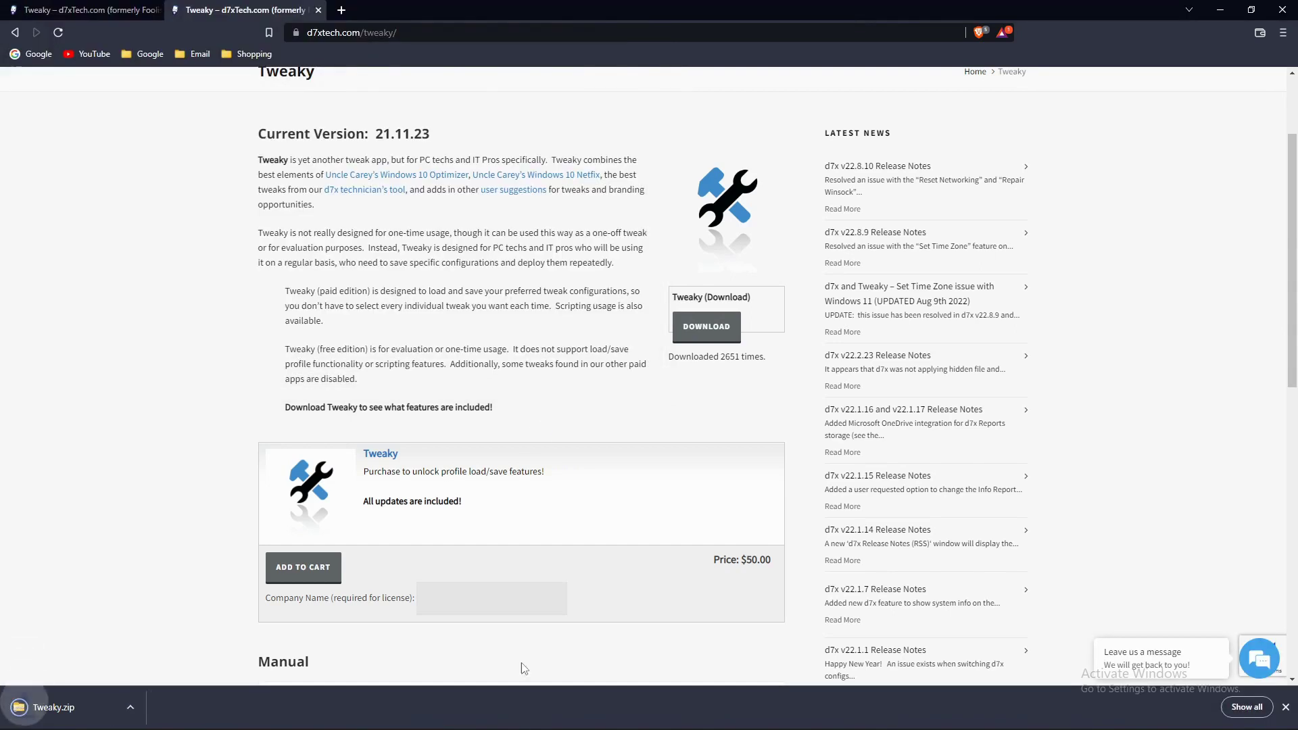
pyautogui.press('super')
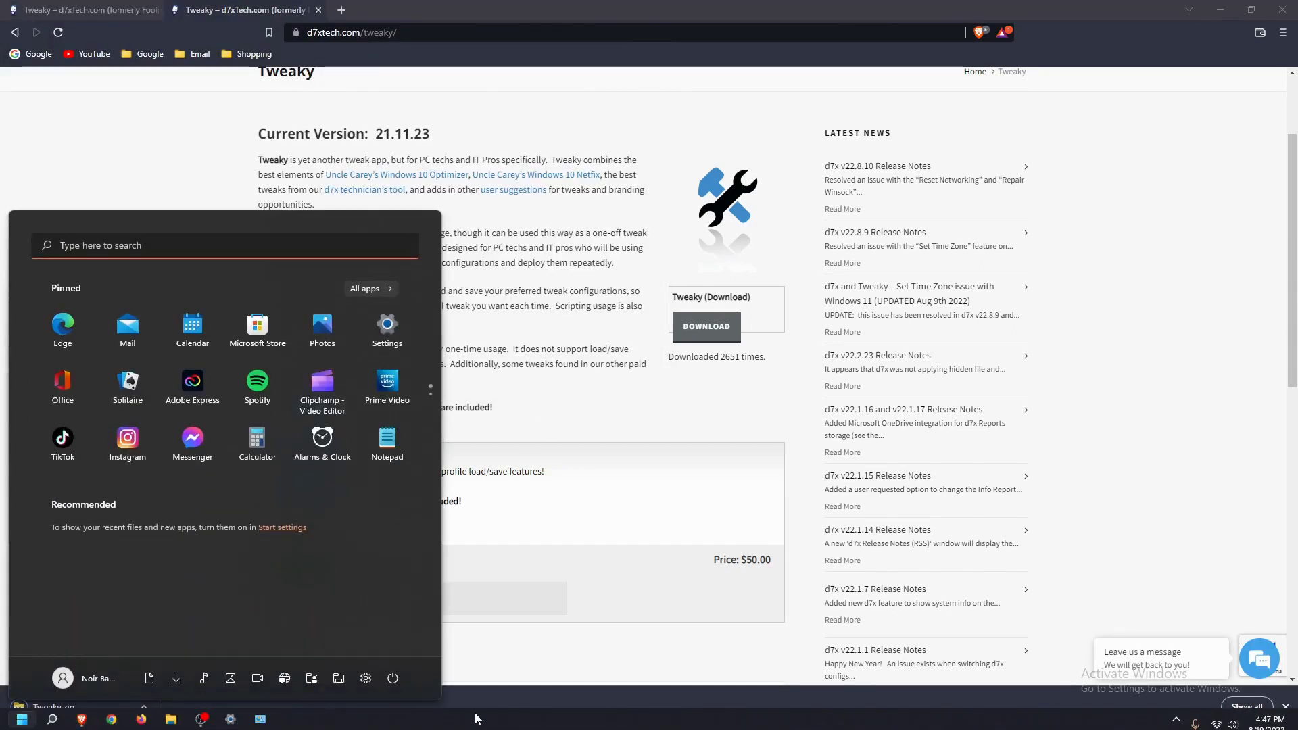
pyautogui.press('super')
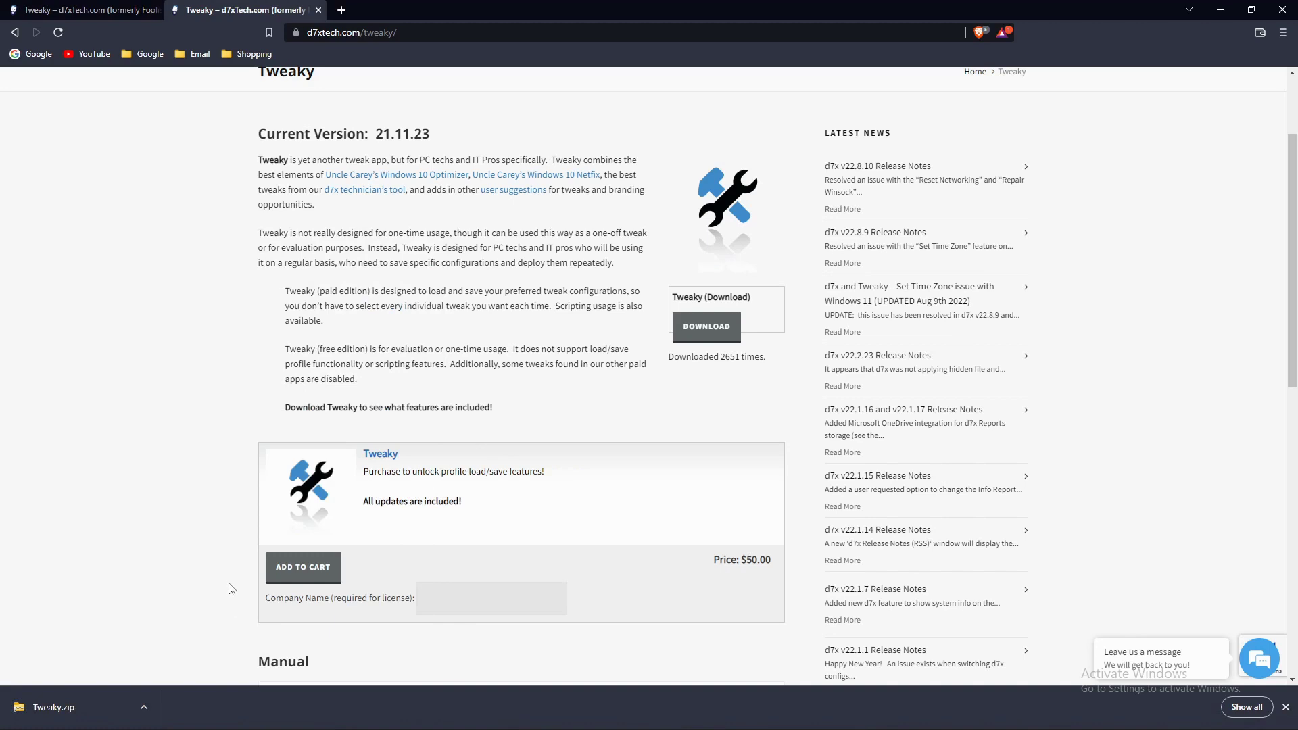
# - Open the downloaded Tweaky.zip archive and close the browser with all its tabs
pyautogui.click(75, 707)
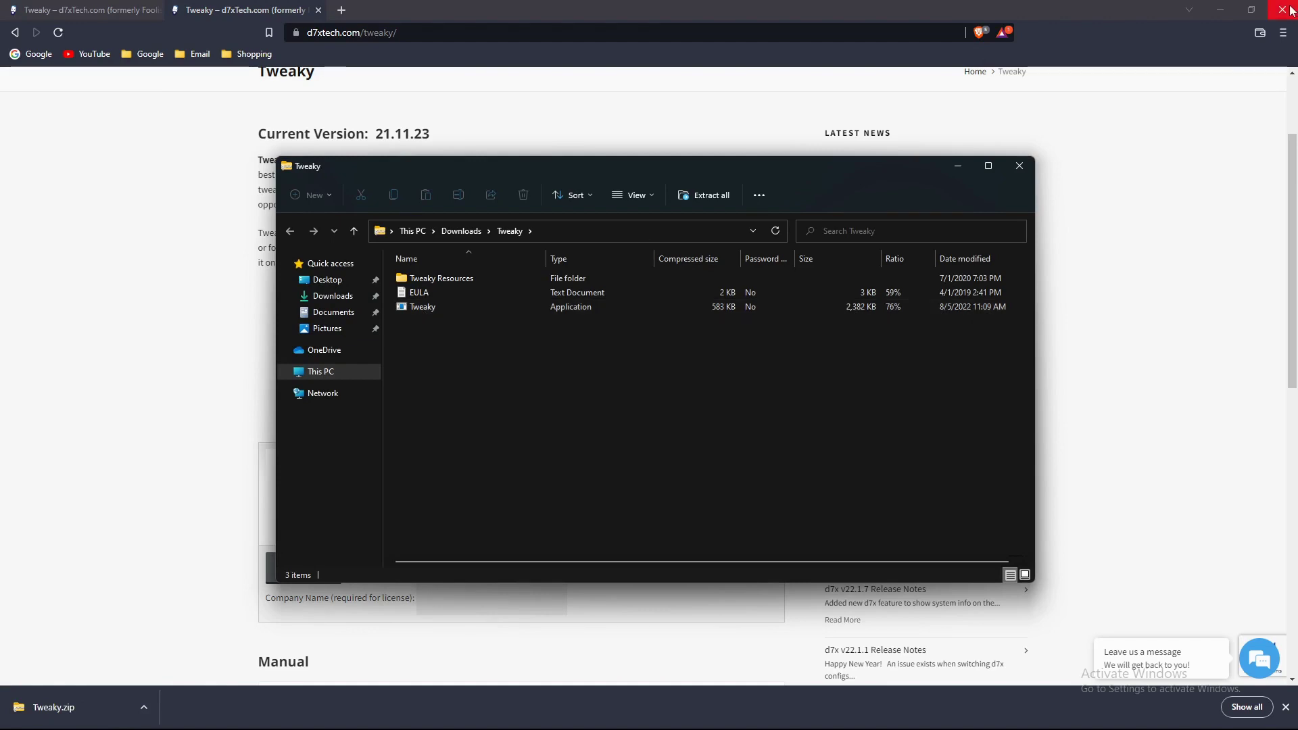
pyautogui.click(1283, 9)
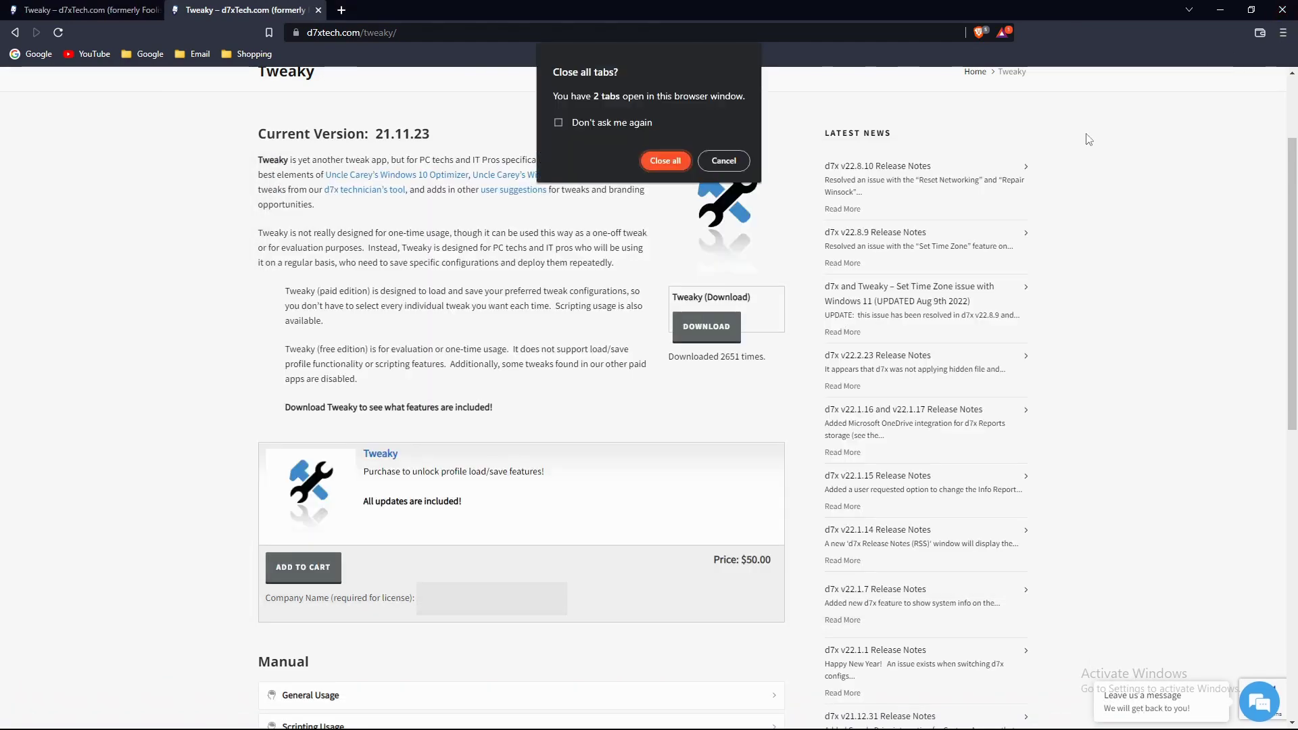
pyautogui.click(664, 162)
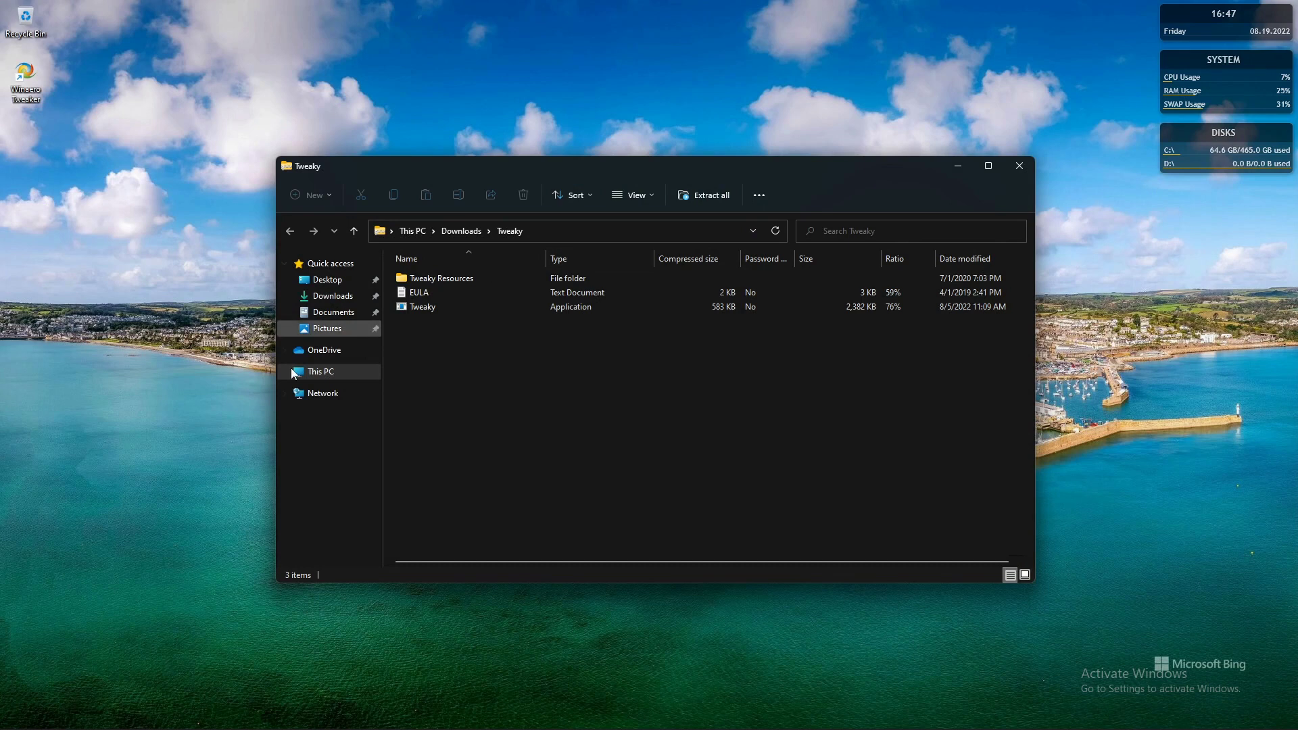
# - Extract all files of the Tweaky zip archive from the Downloads folder into the proposed destination
pyautogui.doubleClick(423, 310)
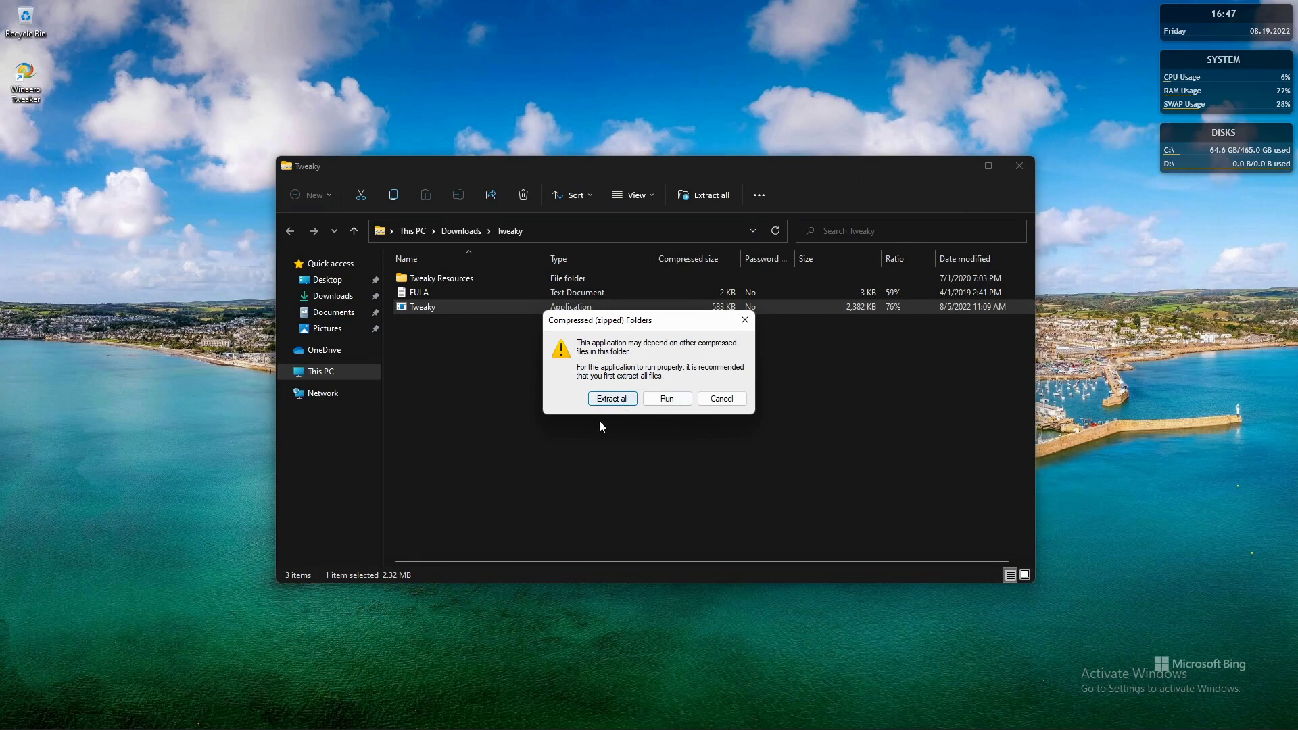
pyautogui.click(720, 399)
pyautogui.click(332, 296)
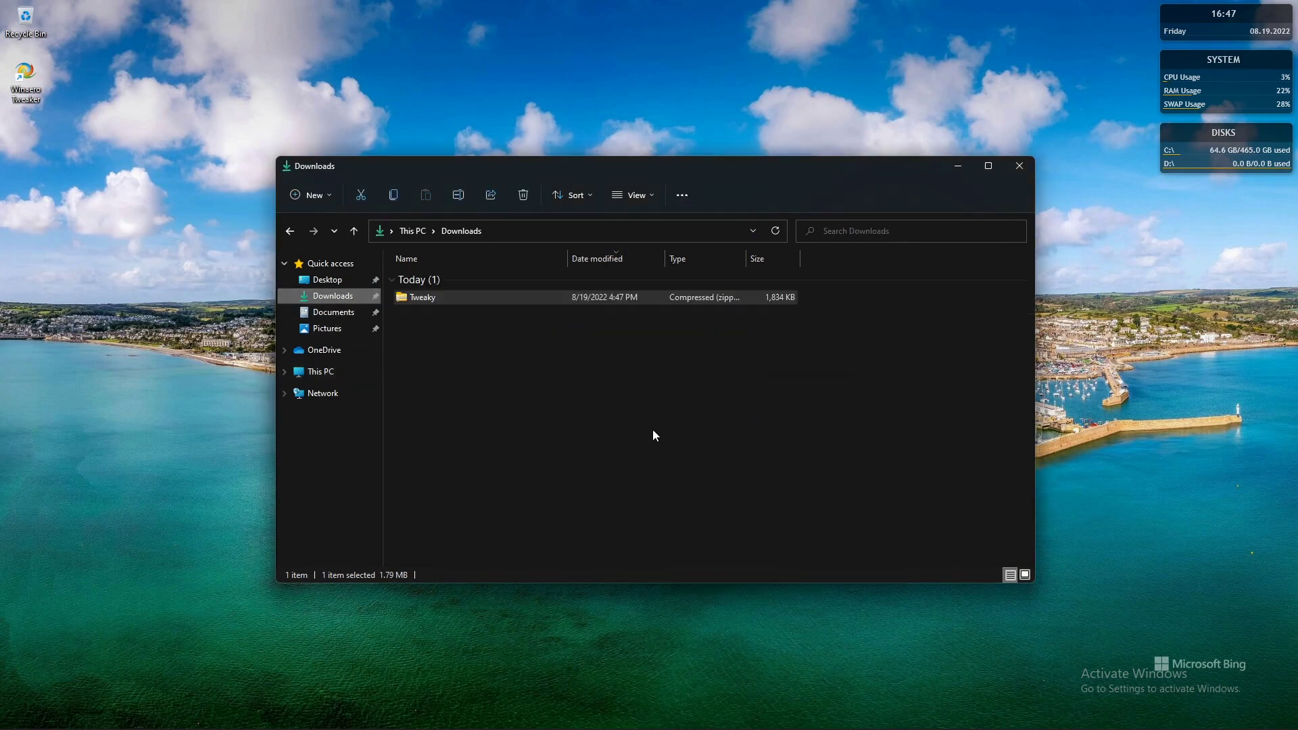
pyautogui.rightClick(460, 303)
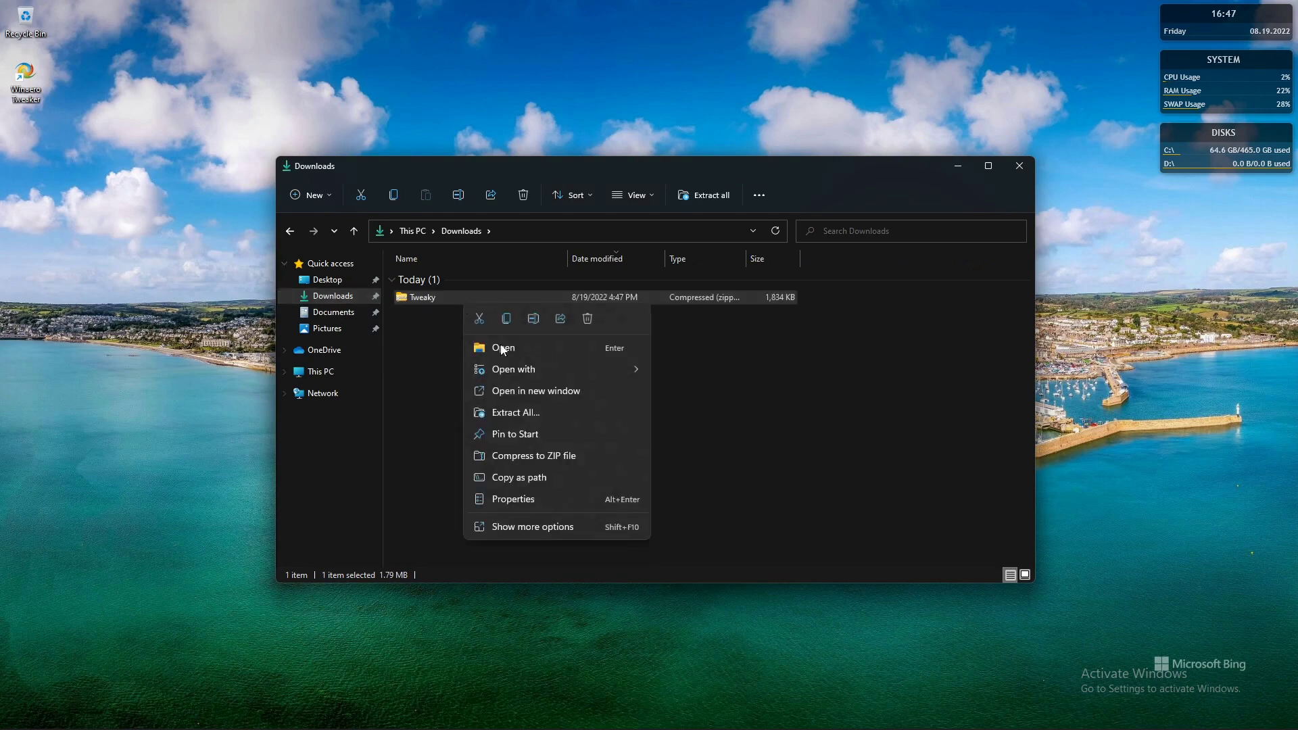
pyautogui.click(515, 413)
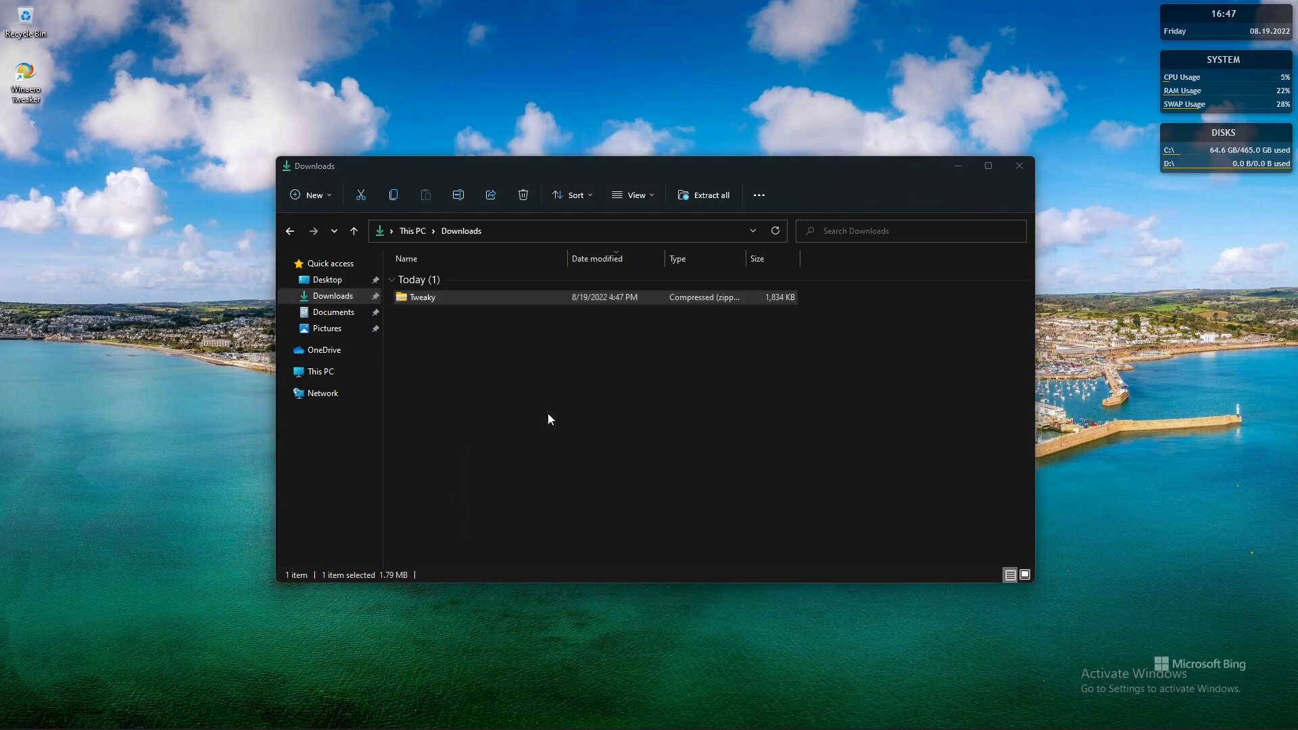
pyautogui.click(782, 503)
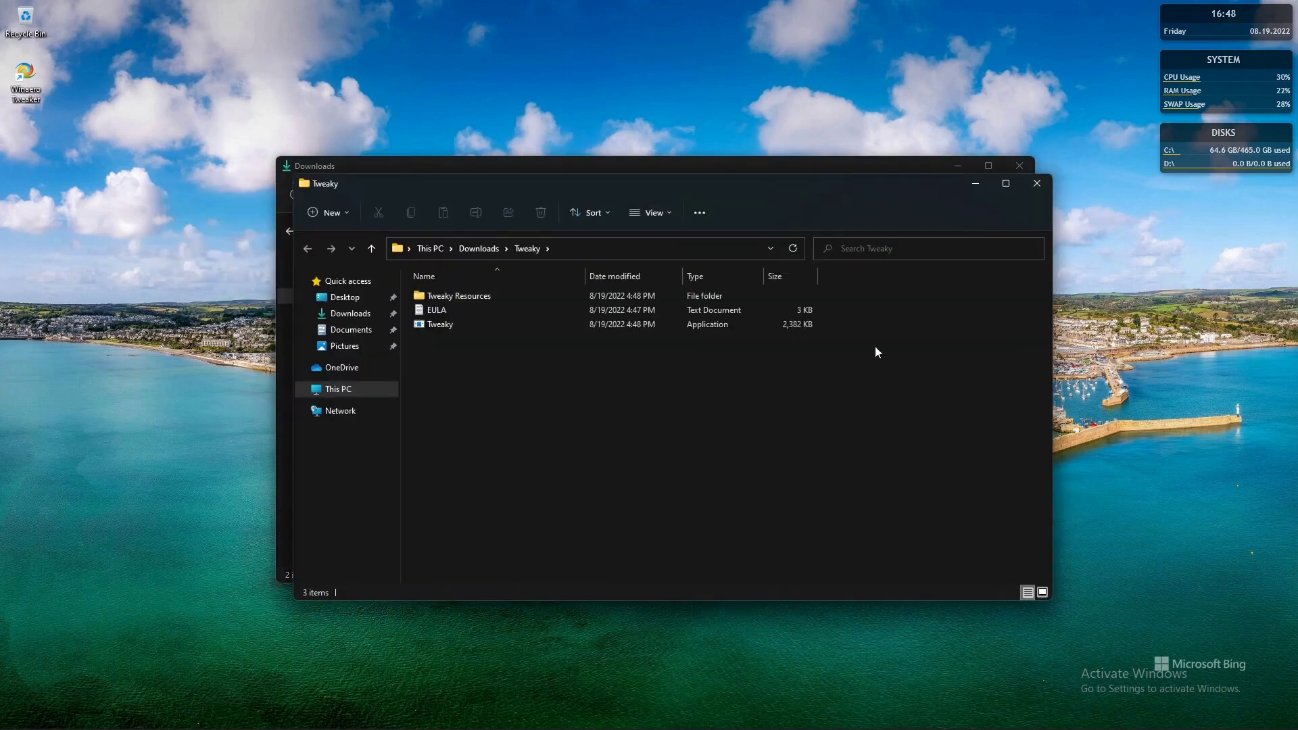
# - Launch the extracted Tweaky application and close the File Explorer windows for Downloads and Tweaky
pyautogui.click(1019, 165)
pyautogui.click(1020, 166)
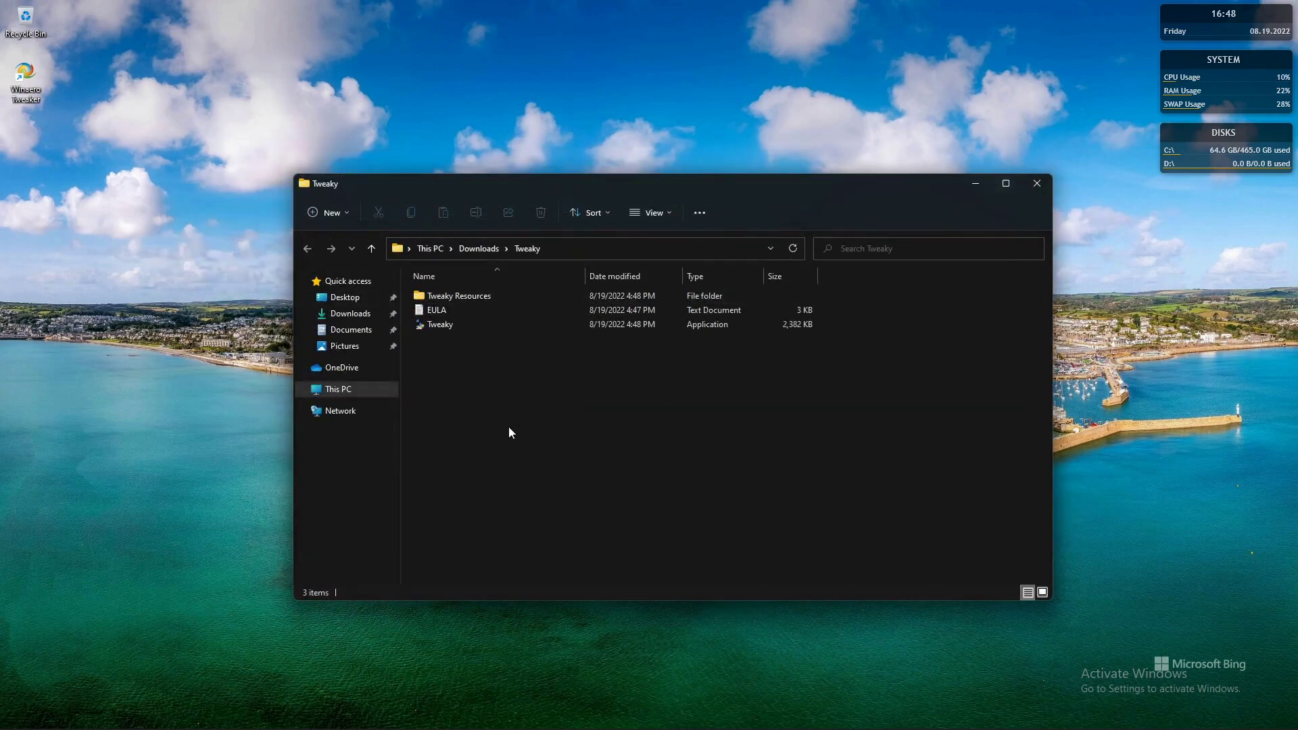
pyautogui.doubleClick(438, 326)
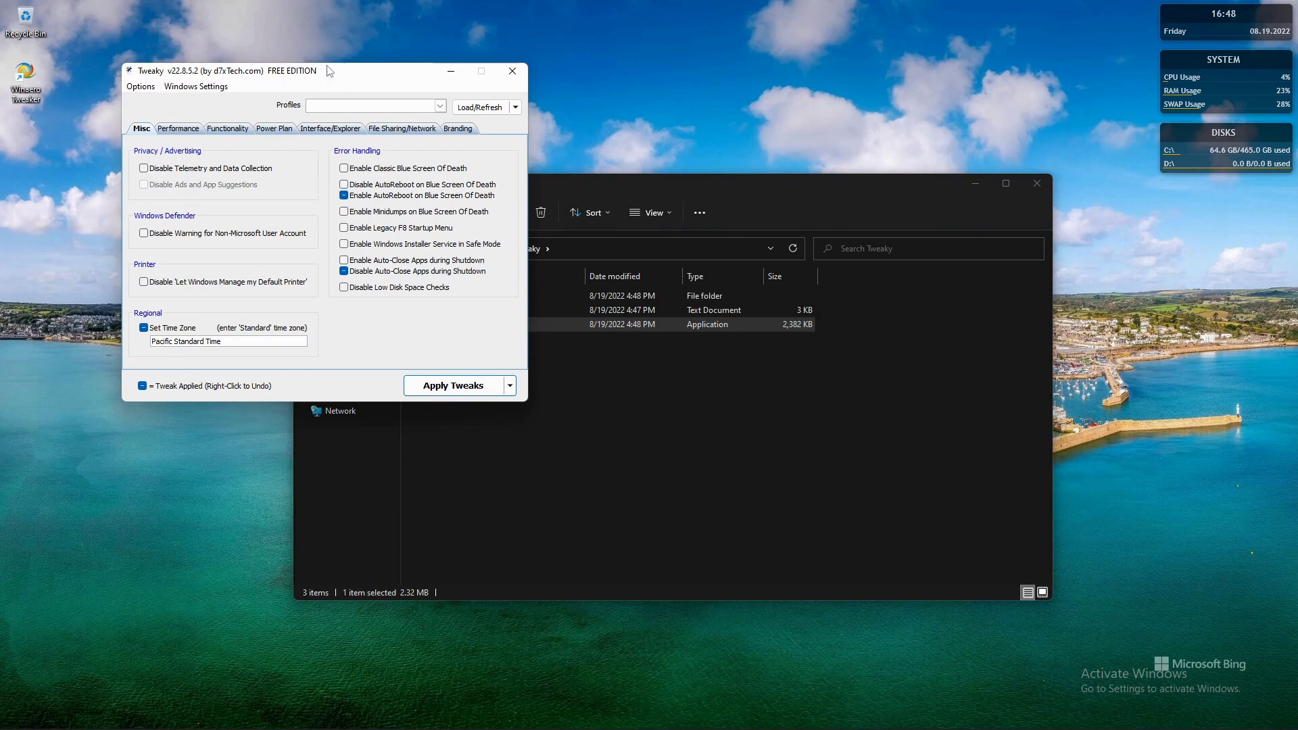
pyautogui.click(1048, 181)
pyautogui.click(1048, 183)
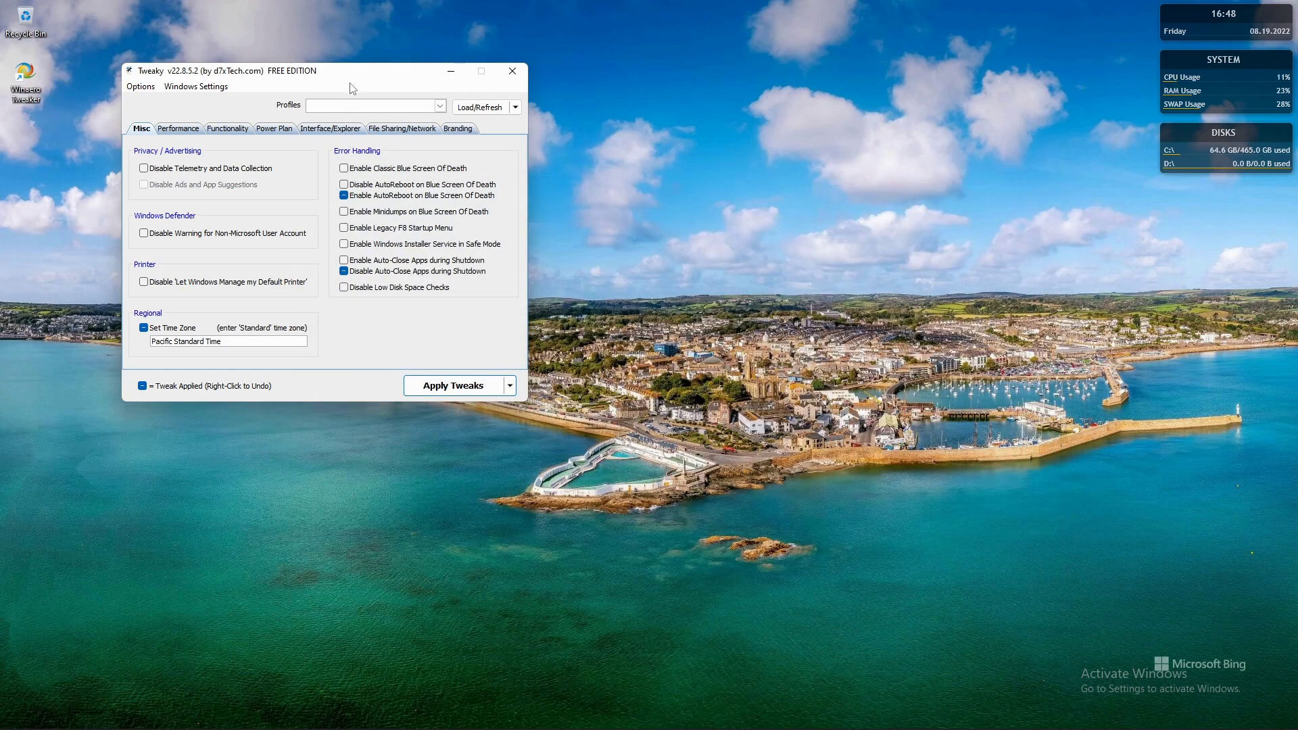
# - Move the Tweaky window to the middle of the desktop and review its Performance and Functionality tweaks
pyautogui.moveTo(355, 73); pyautogui.dragTo(592, 154)
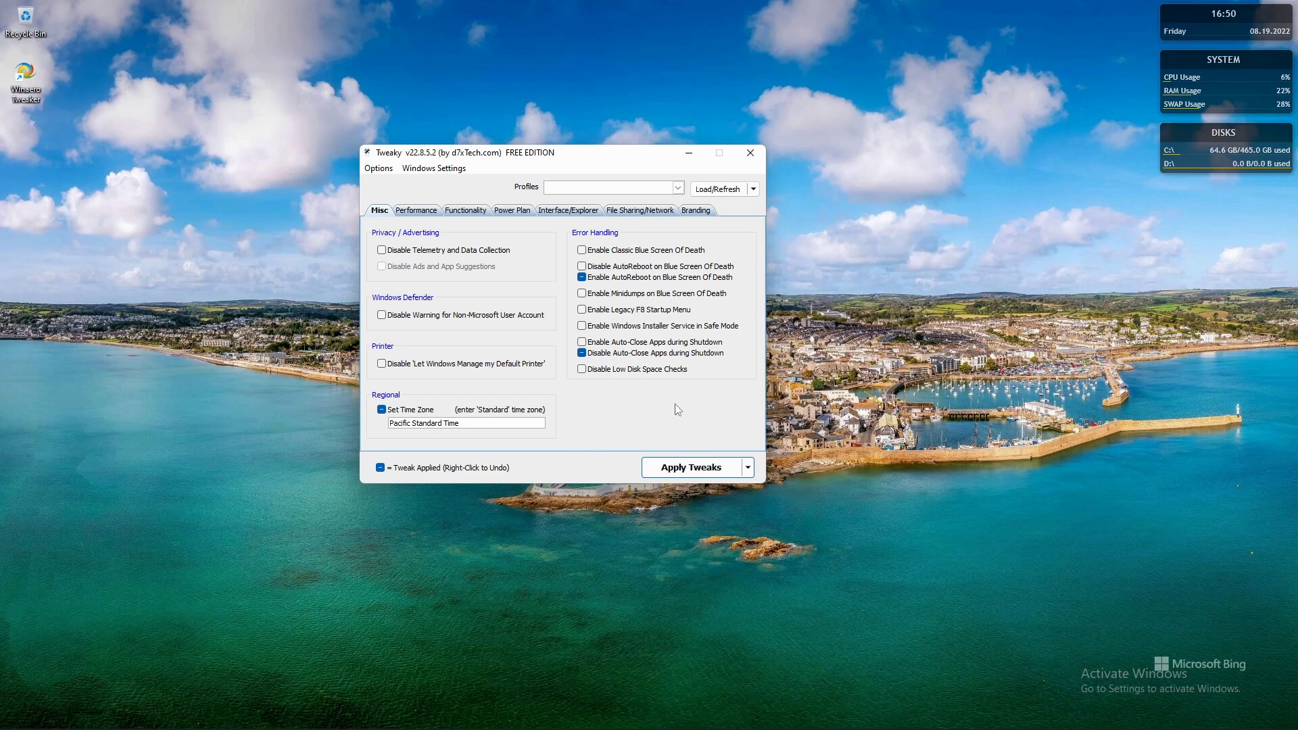
pyautogui.click(410, 211)
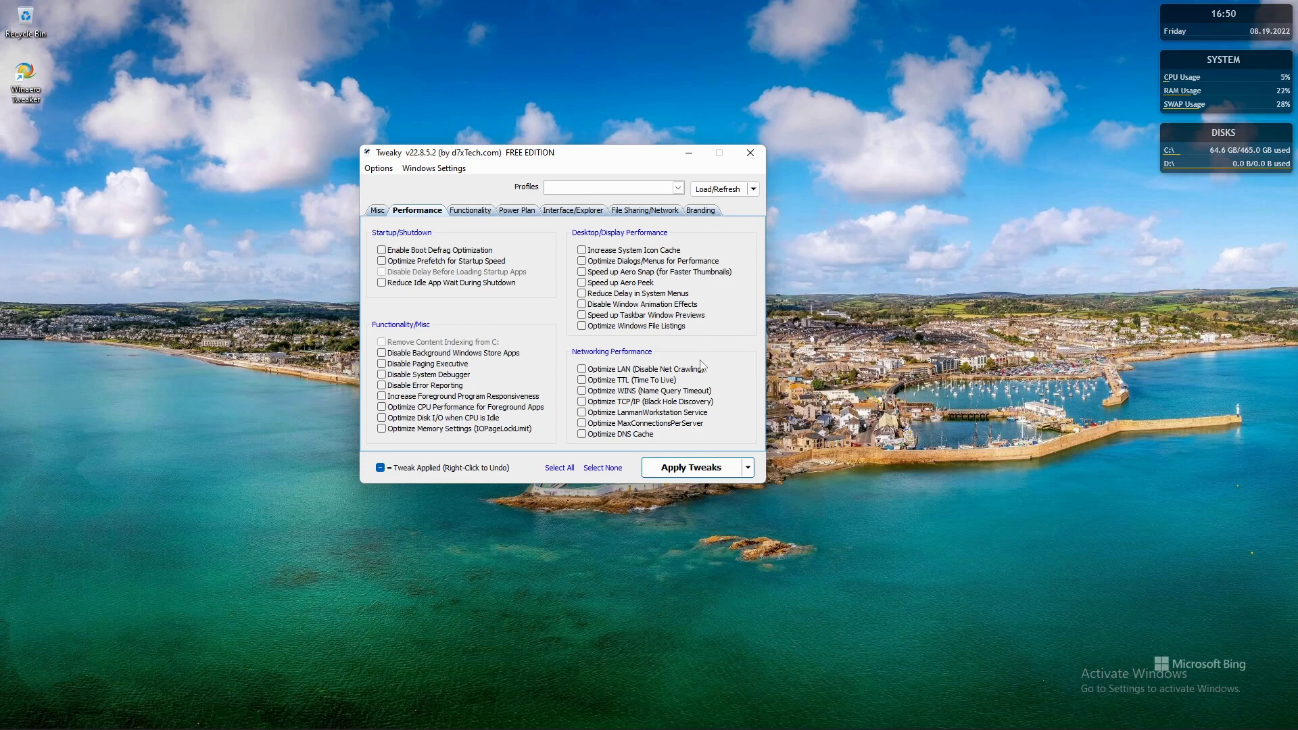
pyautogui.click(471, 211)
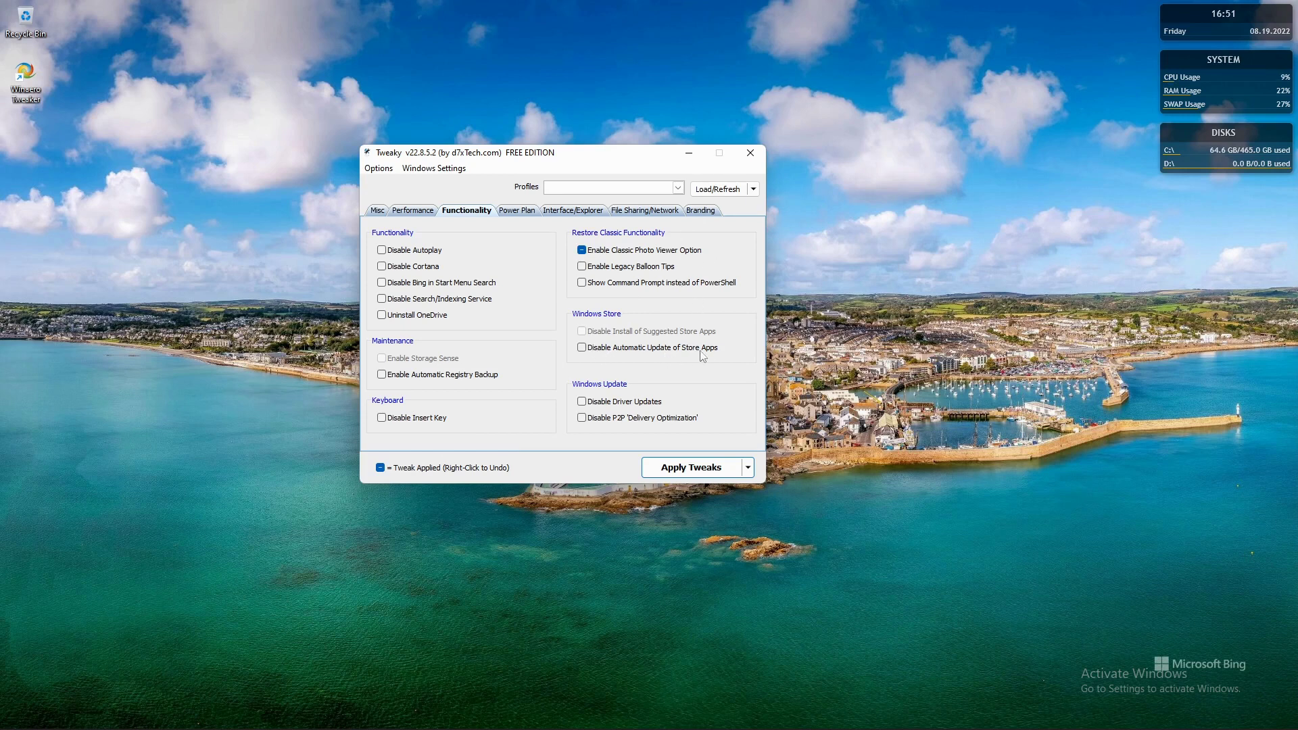
# - Look through the pinned Start apps, search Windows for "microsoft Store", and return to Tweaky without opening the result
pyautogui.moveTo(22, 728)
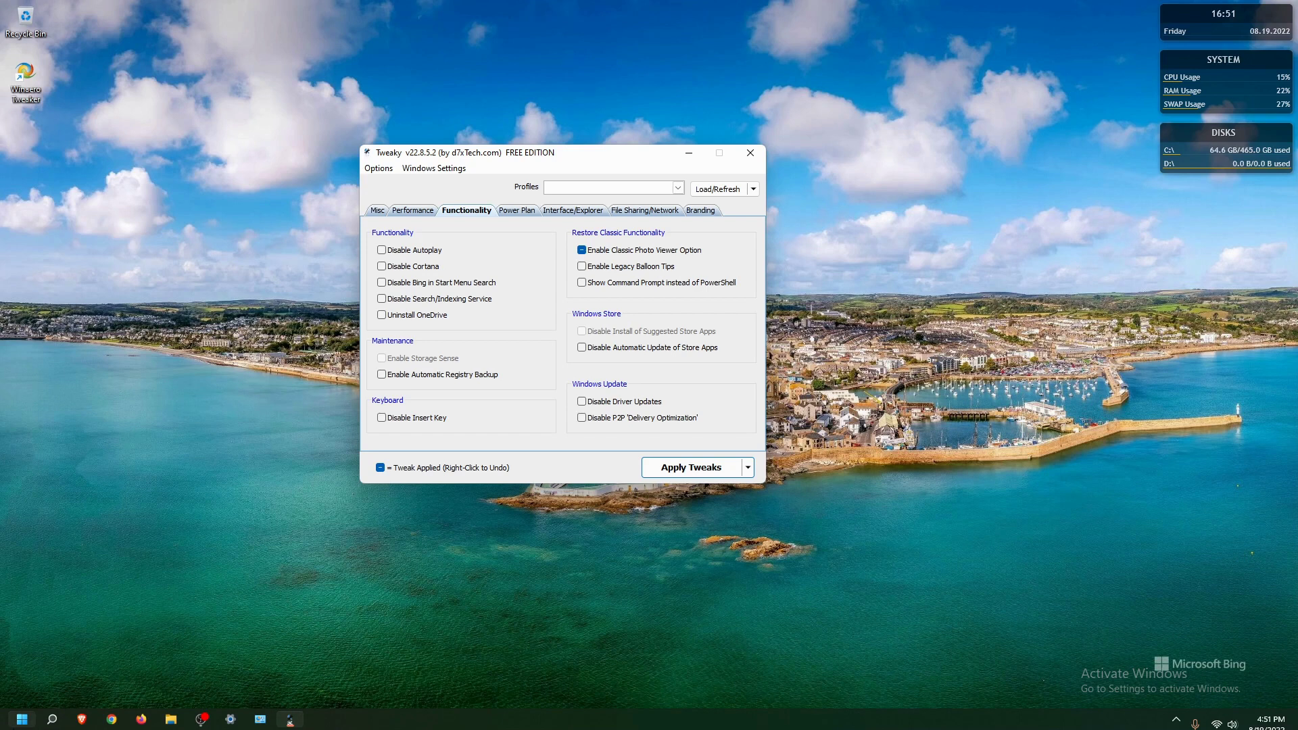
pyautogui.click(22, 719)
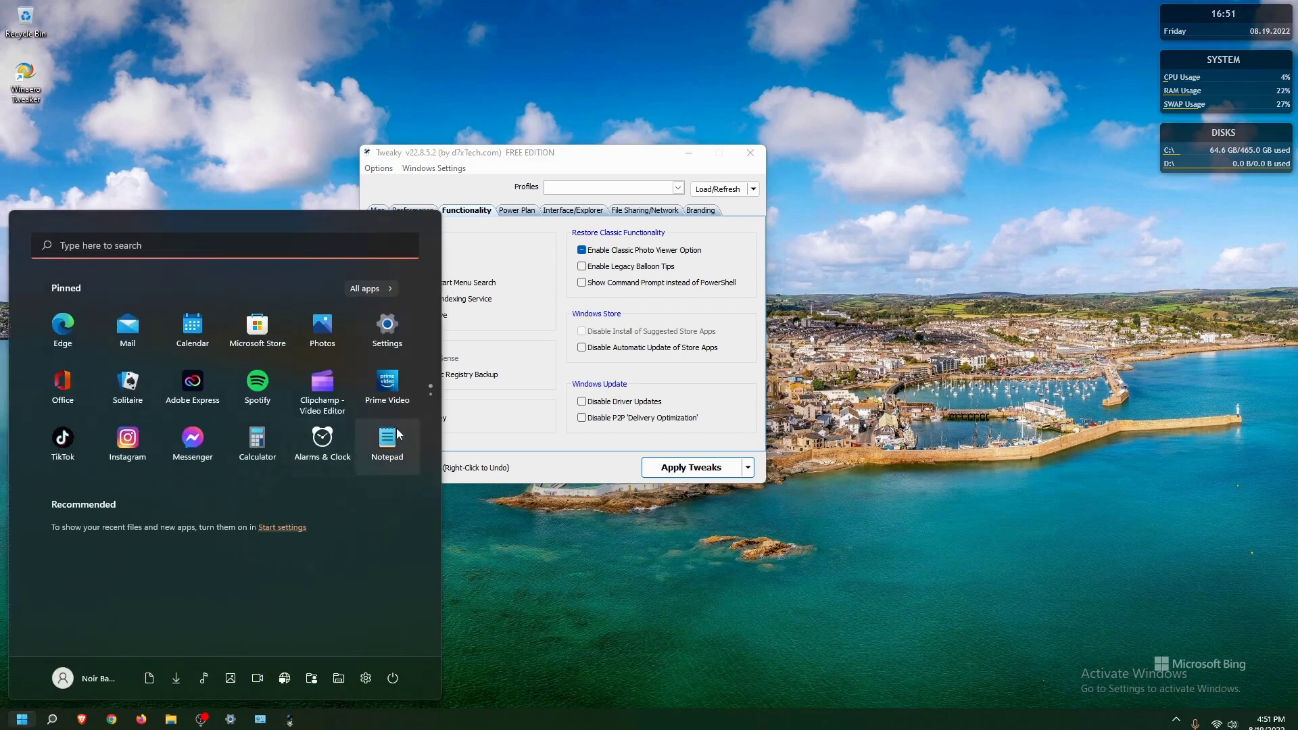
pyautogui.scroll(-1, 341, 405)
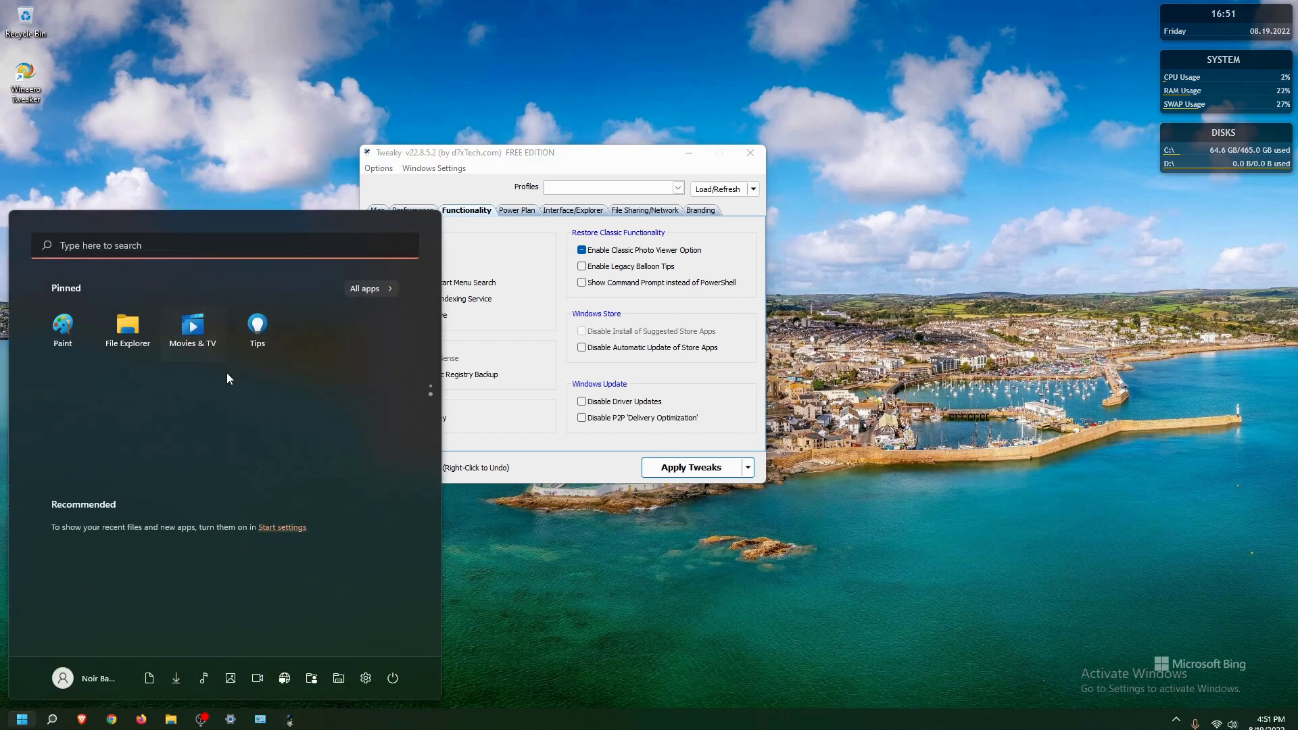
pyautogui.scroll(1, 227, 377)
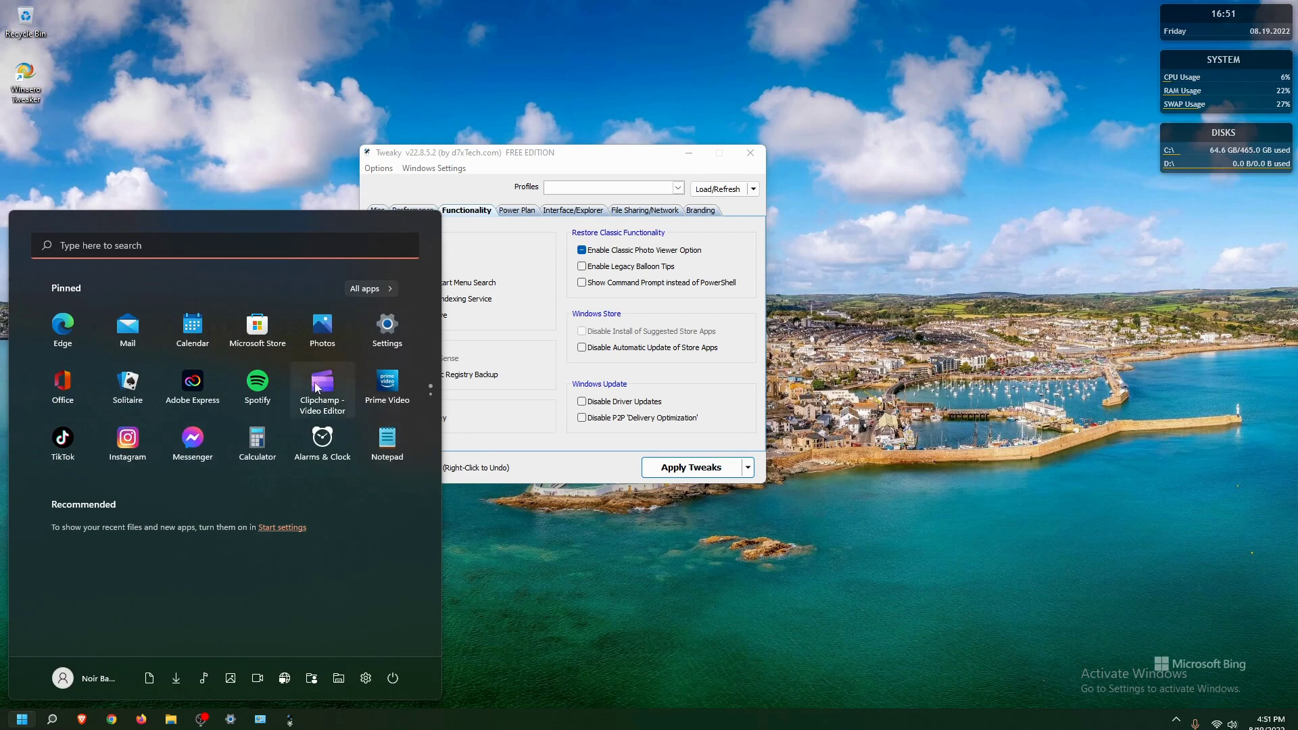
pyautogui.write('microsoft Store')
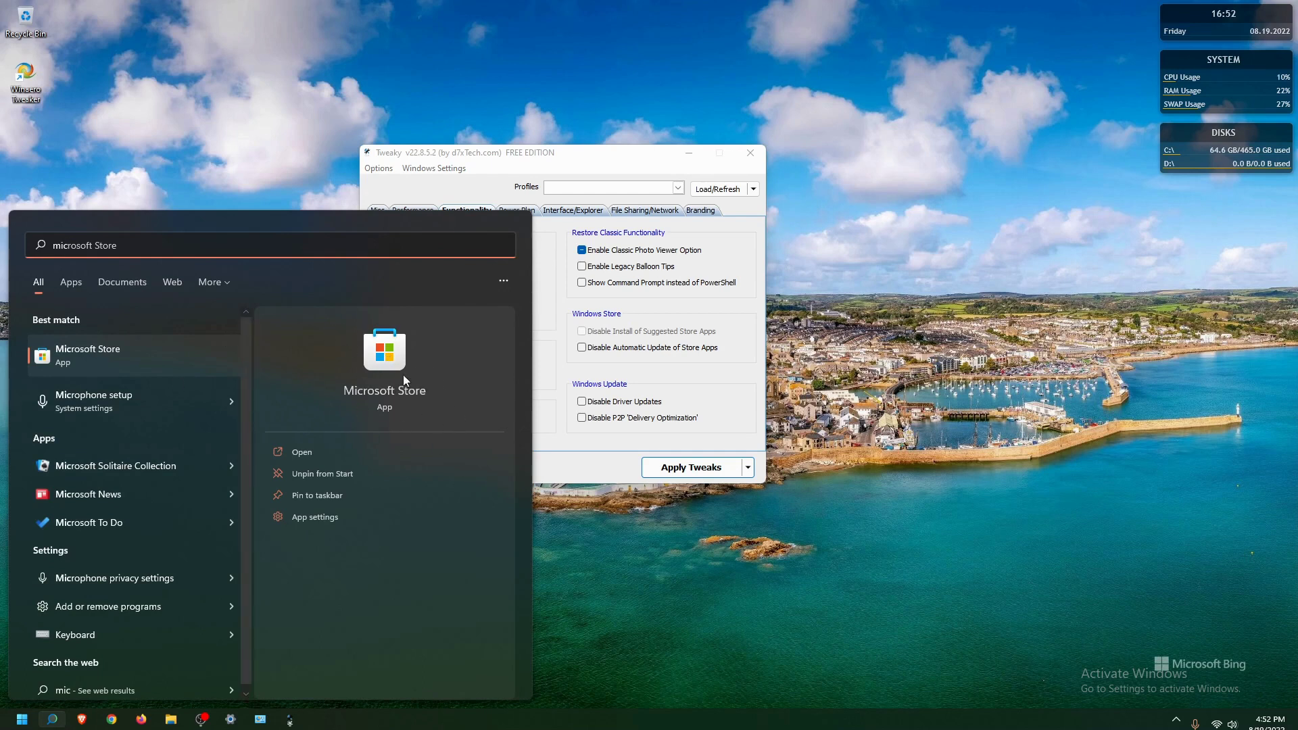
pyautogui.click(613, 513)
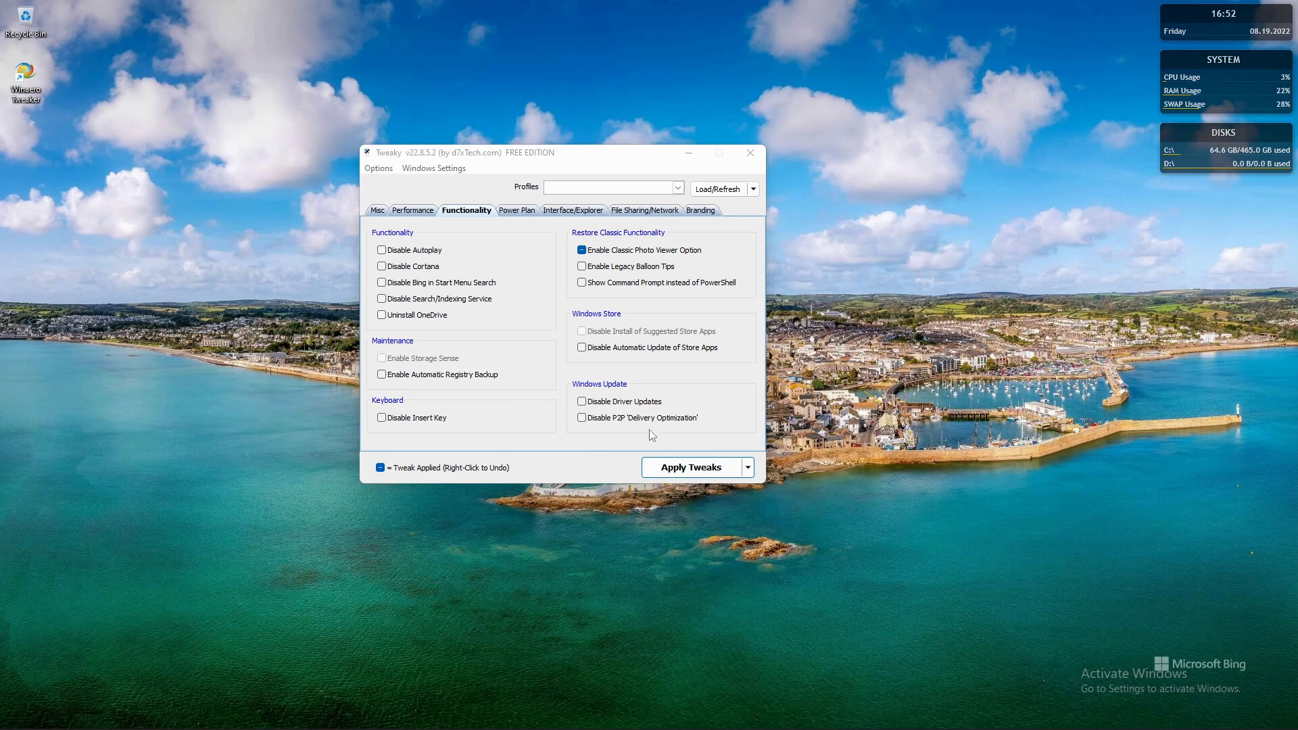
# - Review the Power Plan tweaks and the Interface/Explorer tweaks for Windows Explorer, Appearance/Theme and Desktop Icons
pyautogui.click(515, 212)
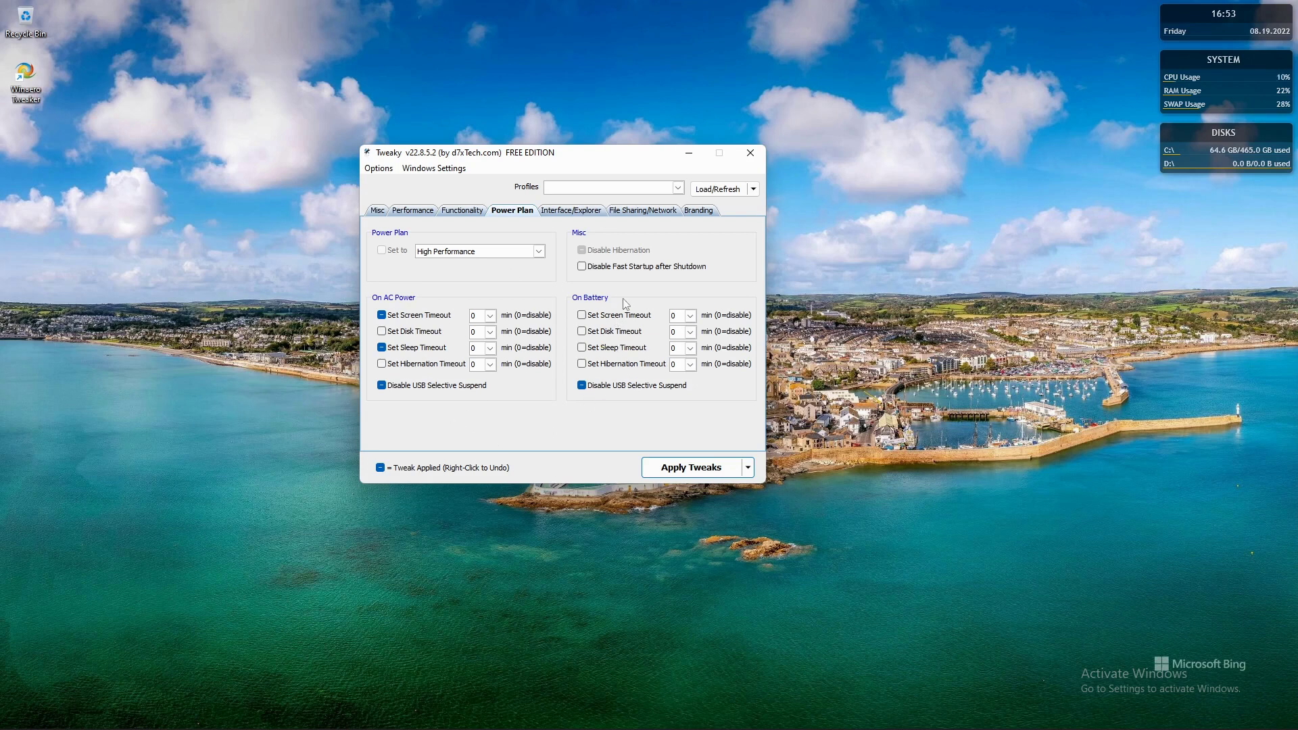
pyautogui.click(578, 213)
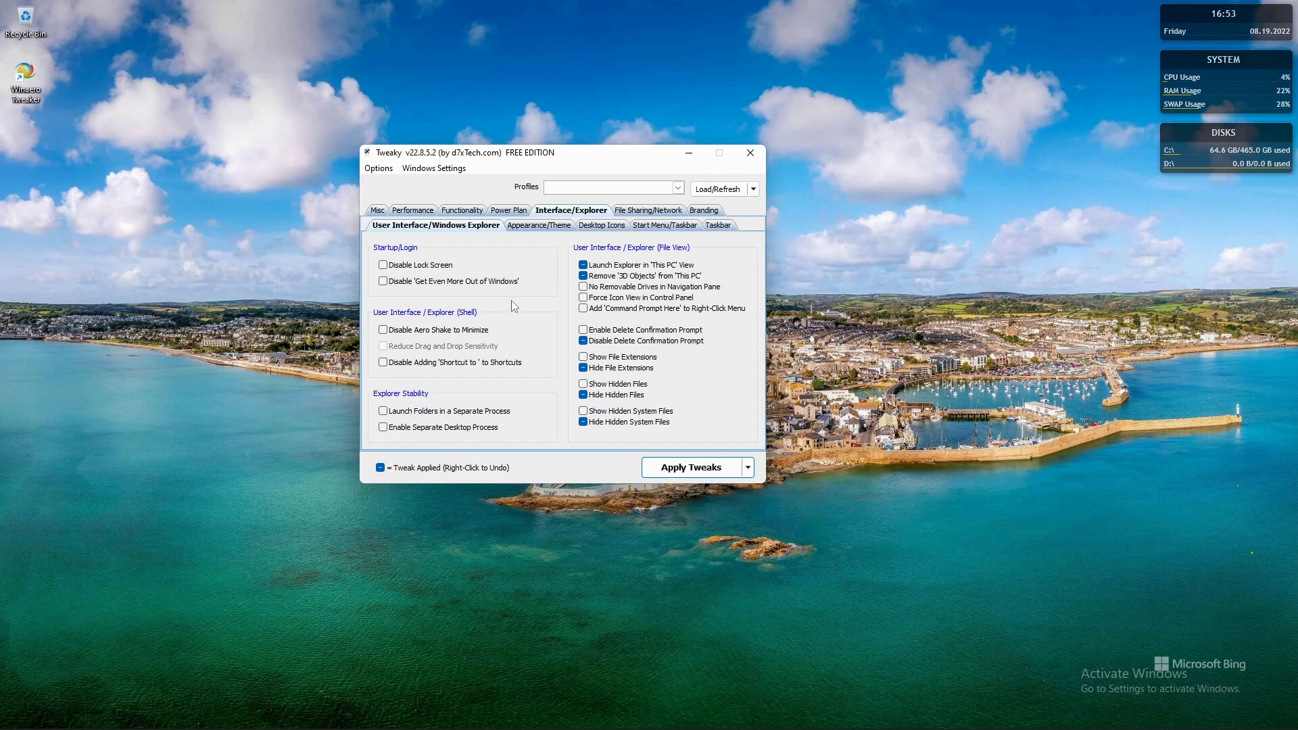
pyautogui.moveTo(378, 729)
pyautogui.click(533, 230)
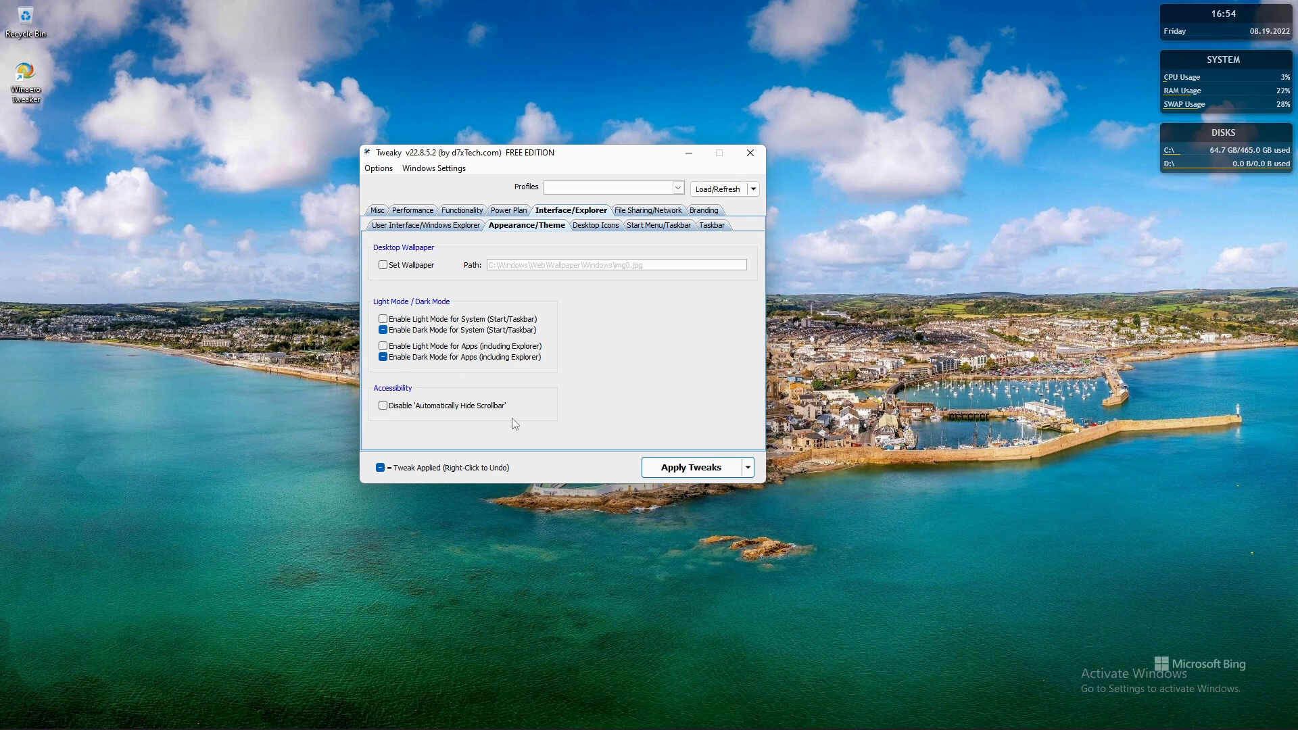
pyautogui.click(588, 225)
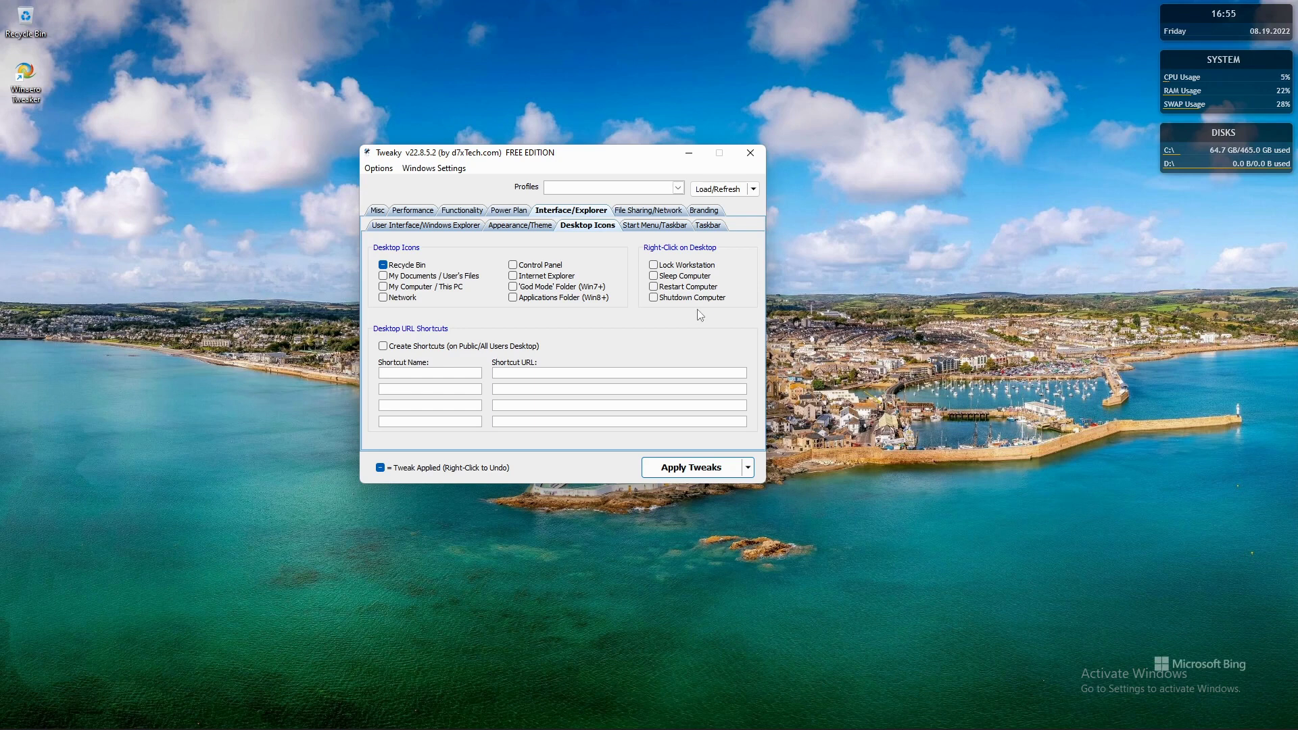
# - Look at the Windows Start menu and review the Start Menu/Taskbar and Taskbar tweaks under Interface/Explorer
pyautogui.click(21, 718)
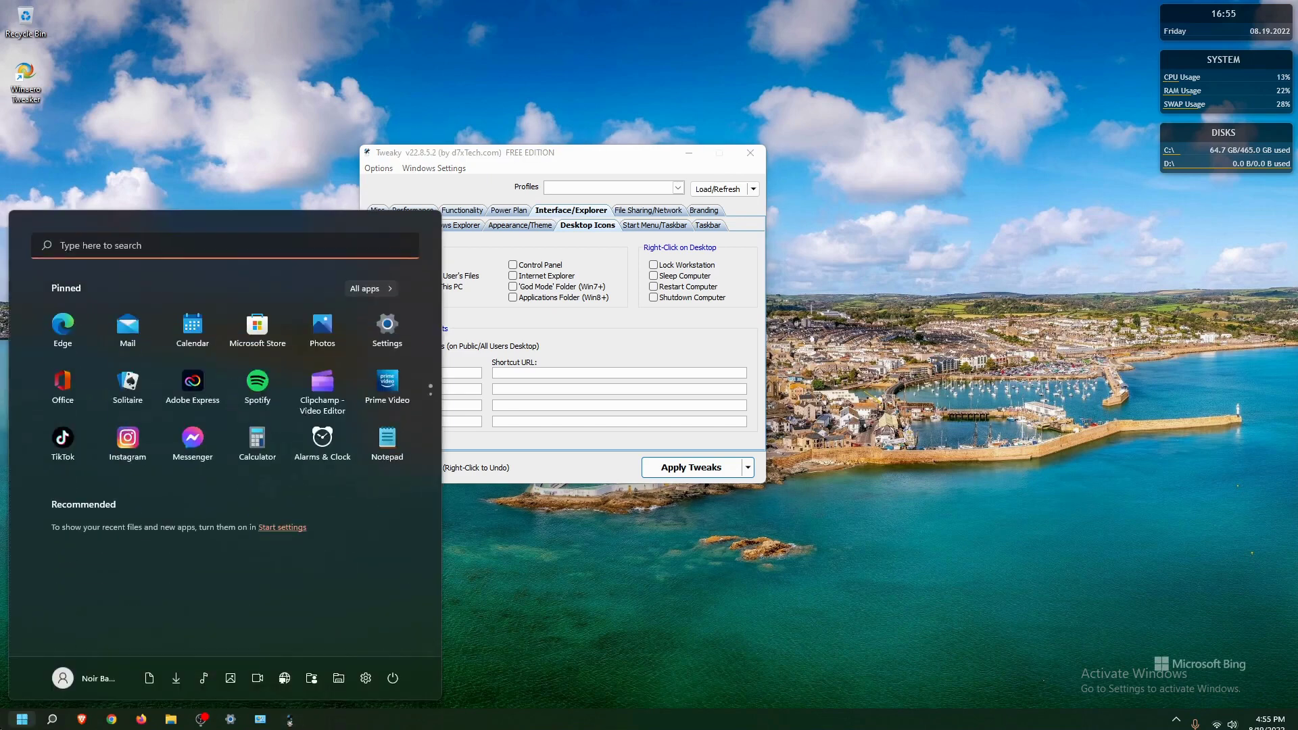
pyautogui.click(501, 598)
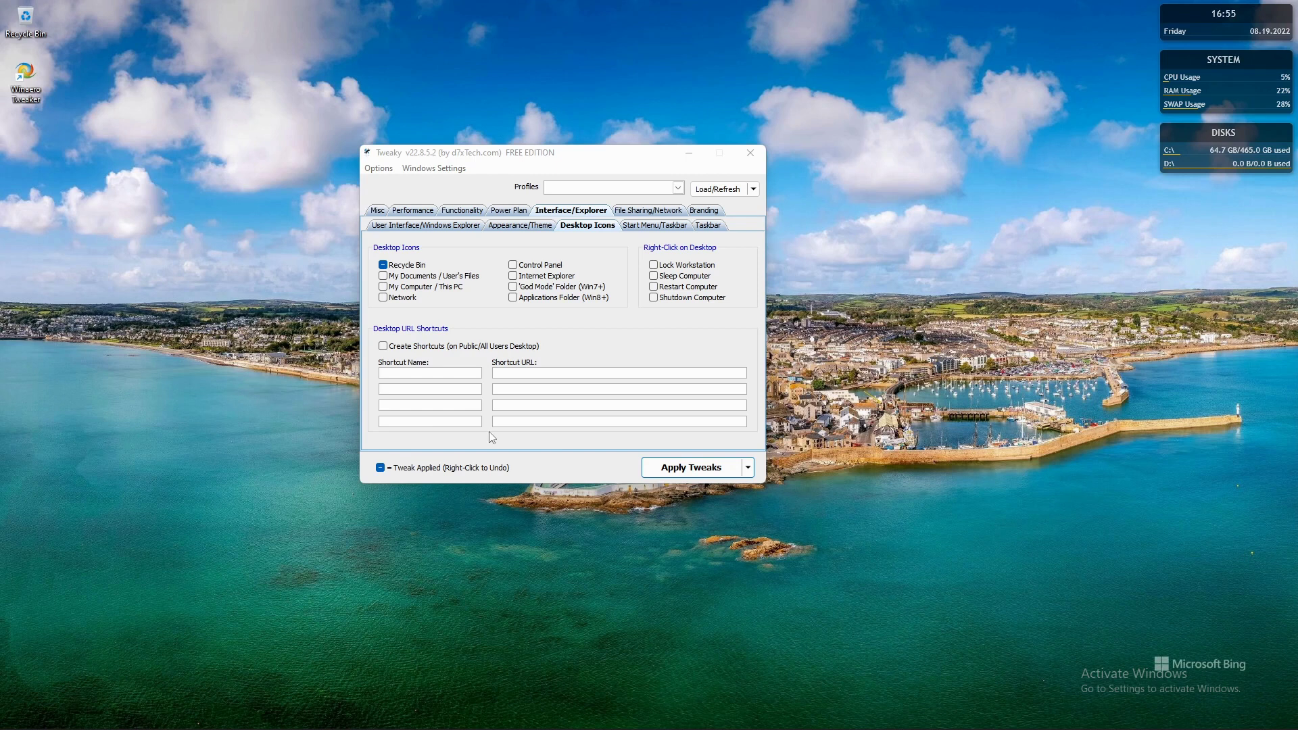
pyautogui.click(657, 227)
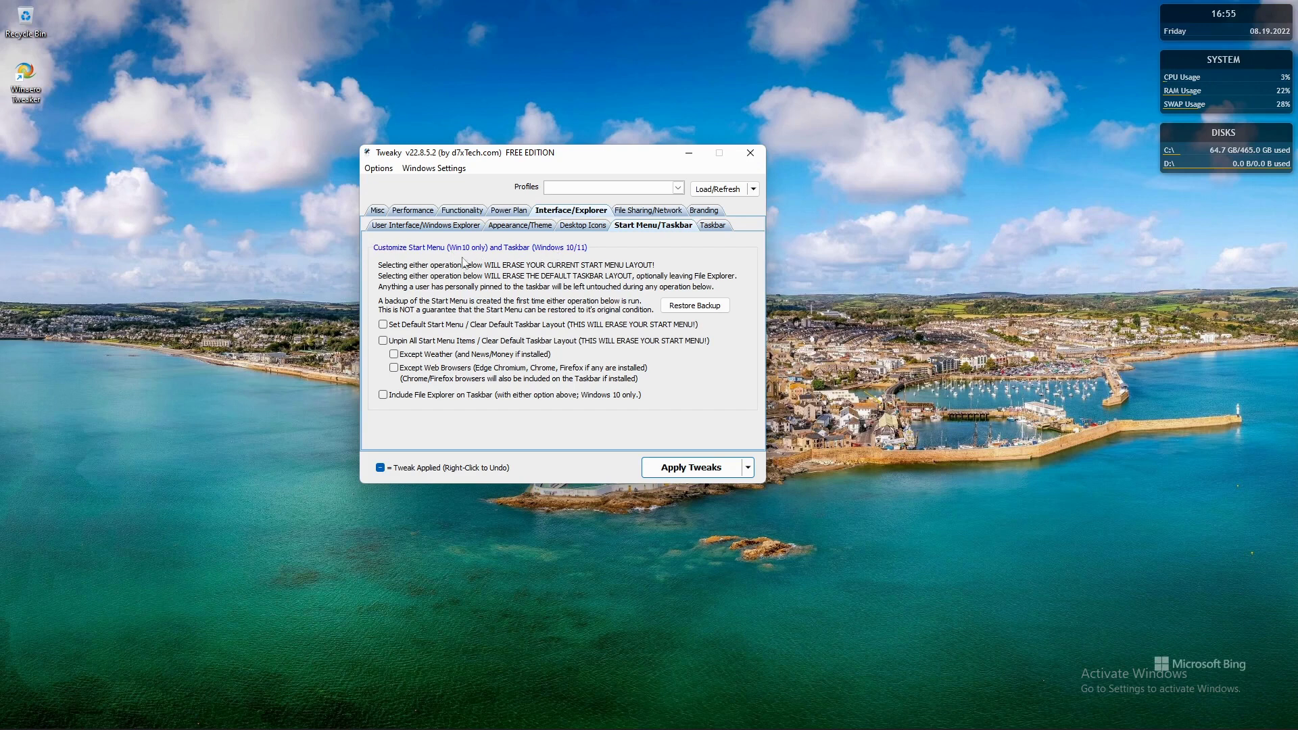
pyautogui.click(713, 227)
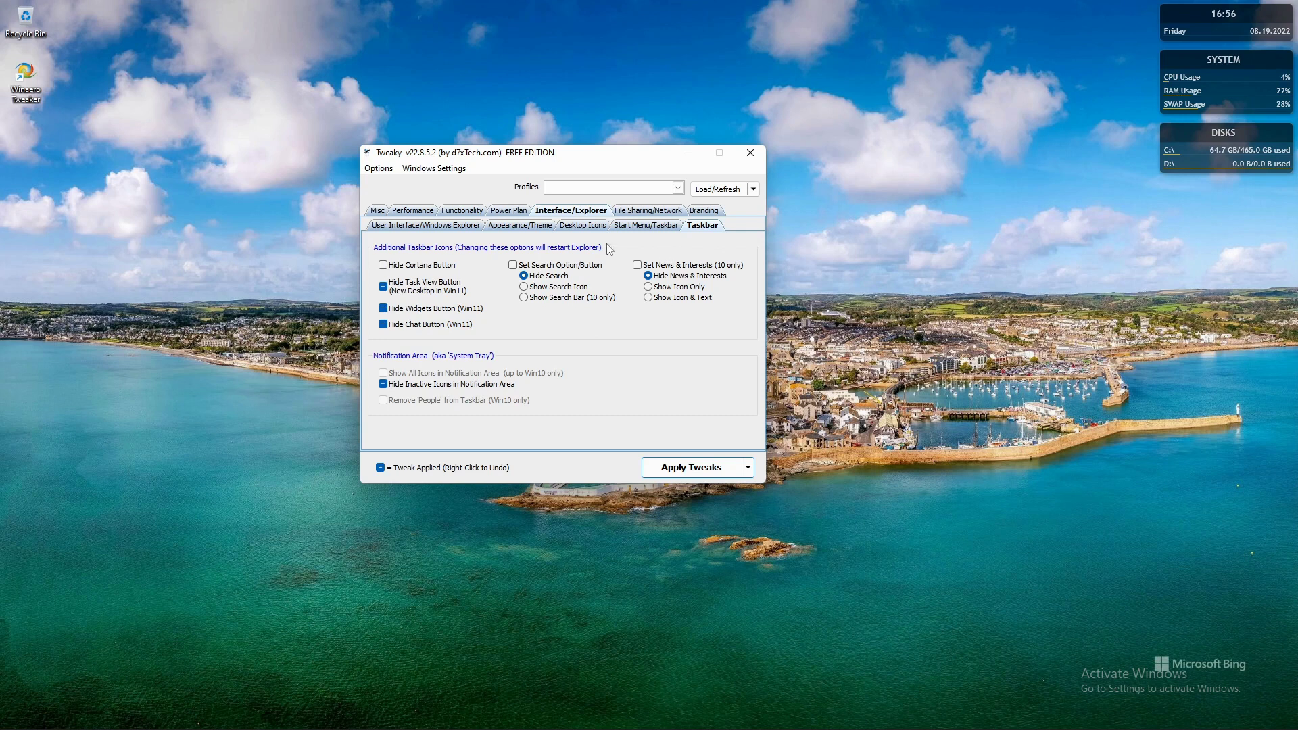
# - Review the File Sharing/Network and Branding tweaks and the commands offered under Windows Settings and Options
pyautogui.click(630, 214)
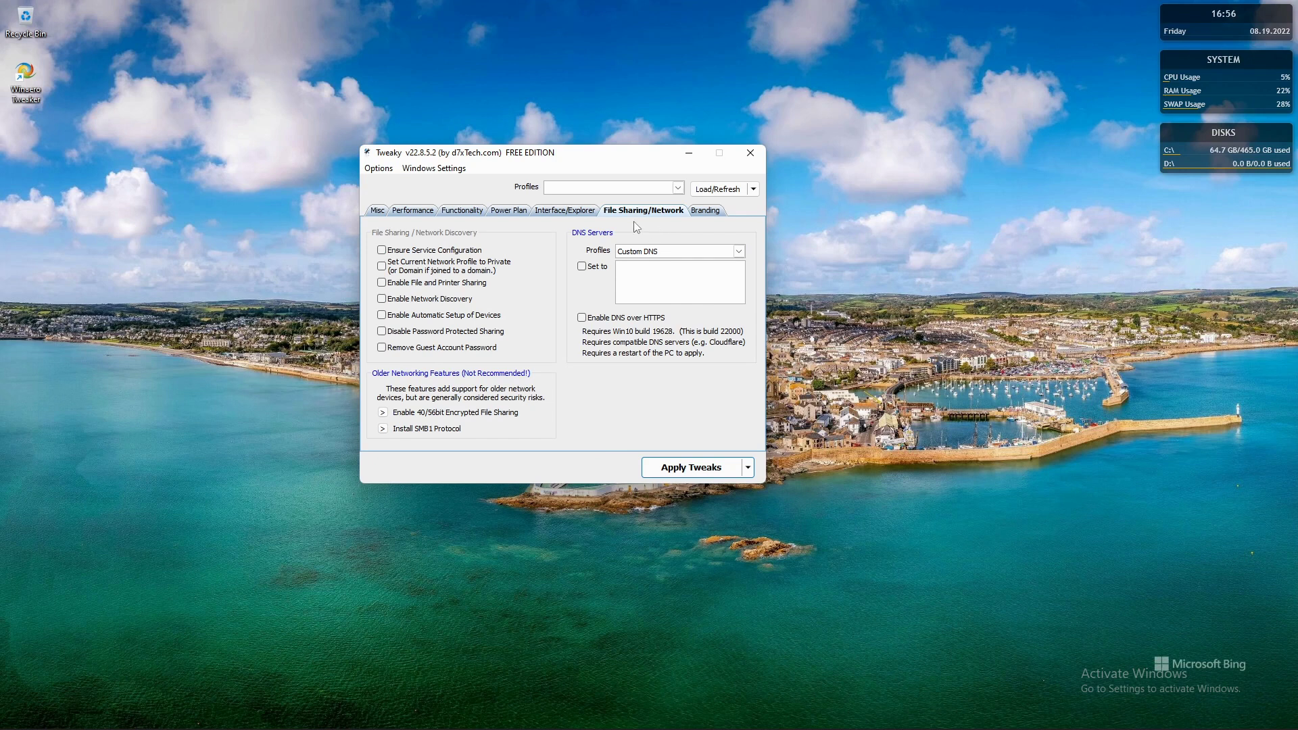
pyautogui.click(701, 214)
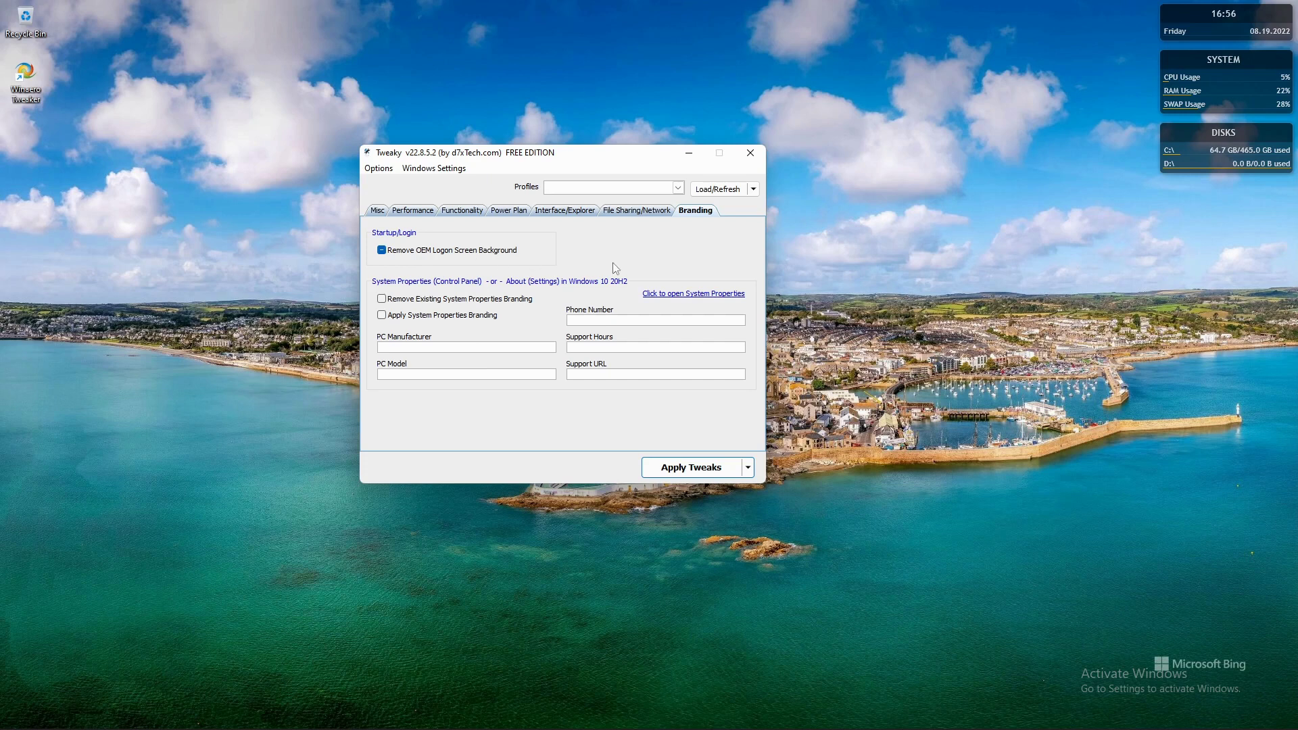
pyautogui.click(451, 170)
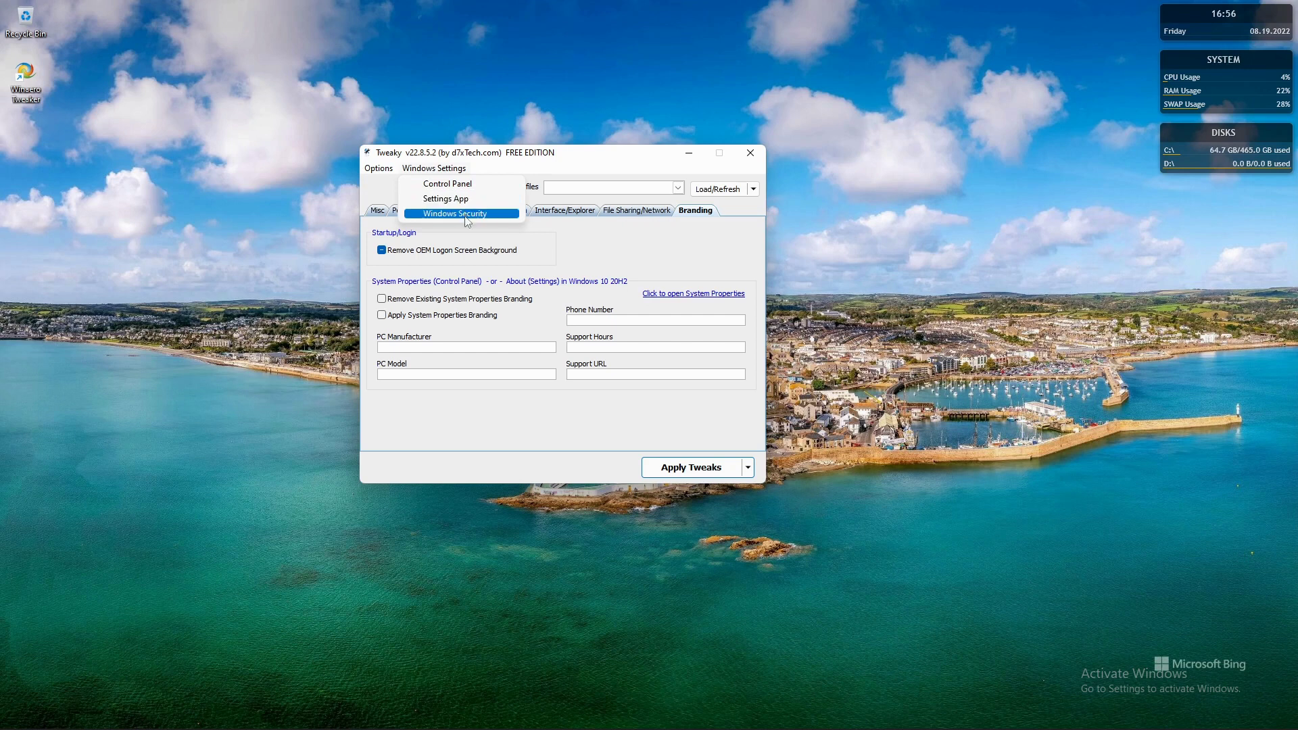
pyautogui.moveTo(379, 171)
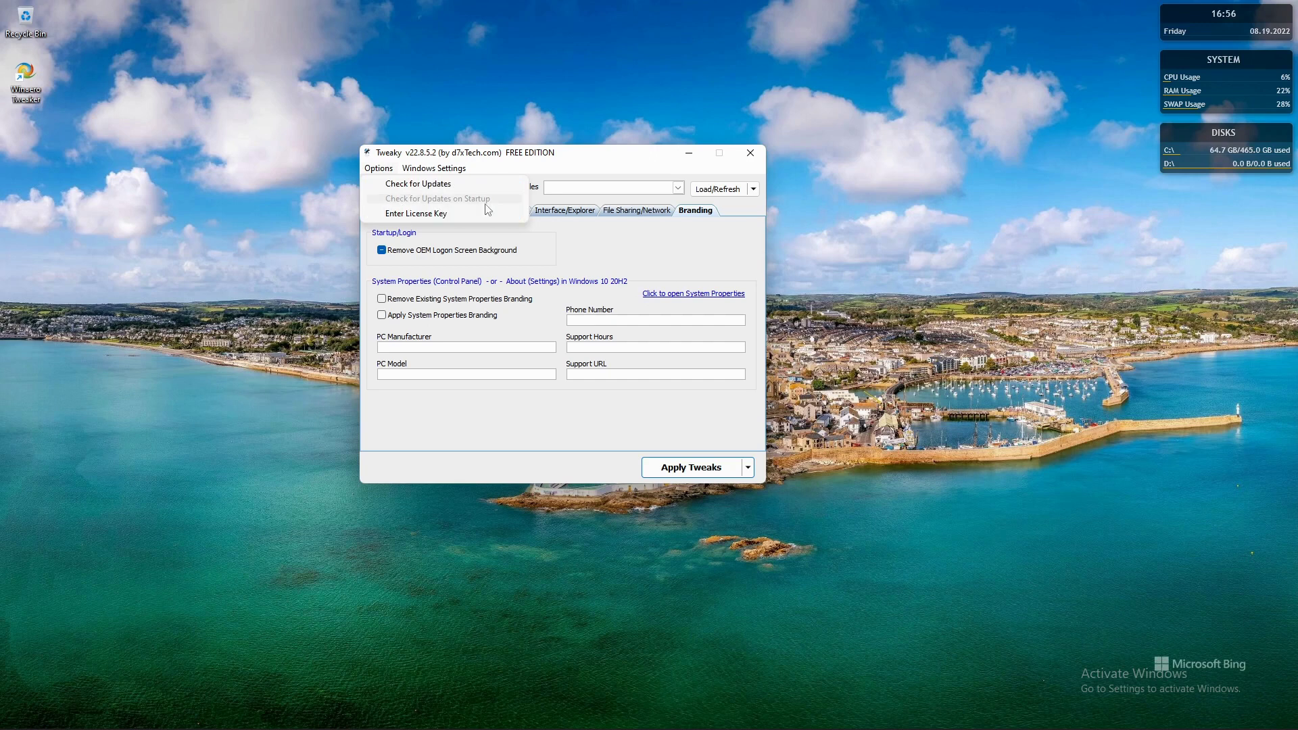
# - Open Tweaky's license key entry dialog and bring up the d7xtech.com/tweaky purchase page in a smaller browser window beside it
pyautogui.click(410, 214)
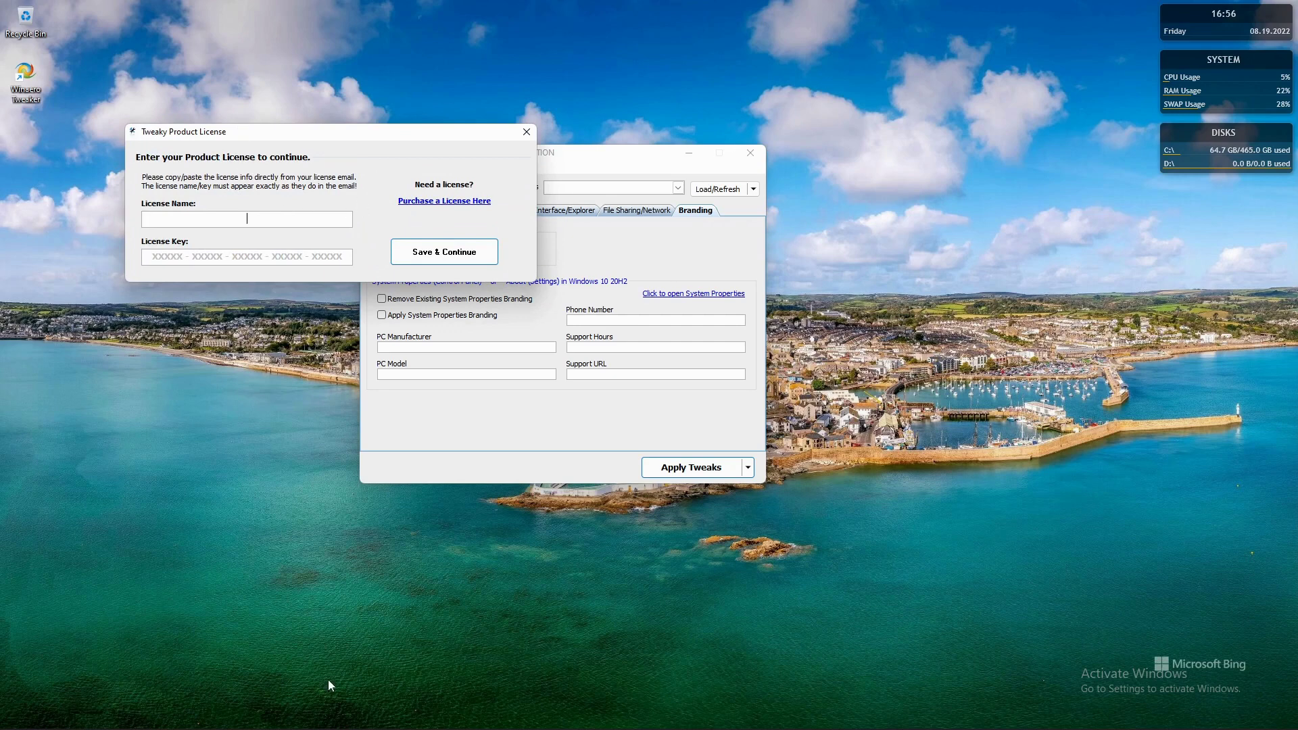
pyautogui.click(82, 719)
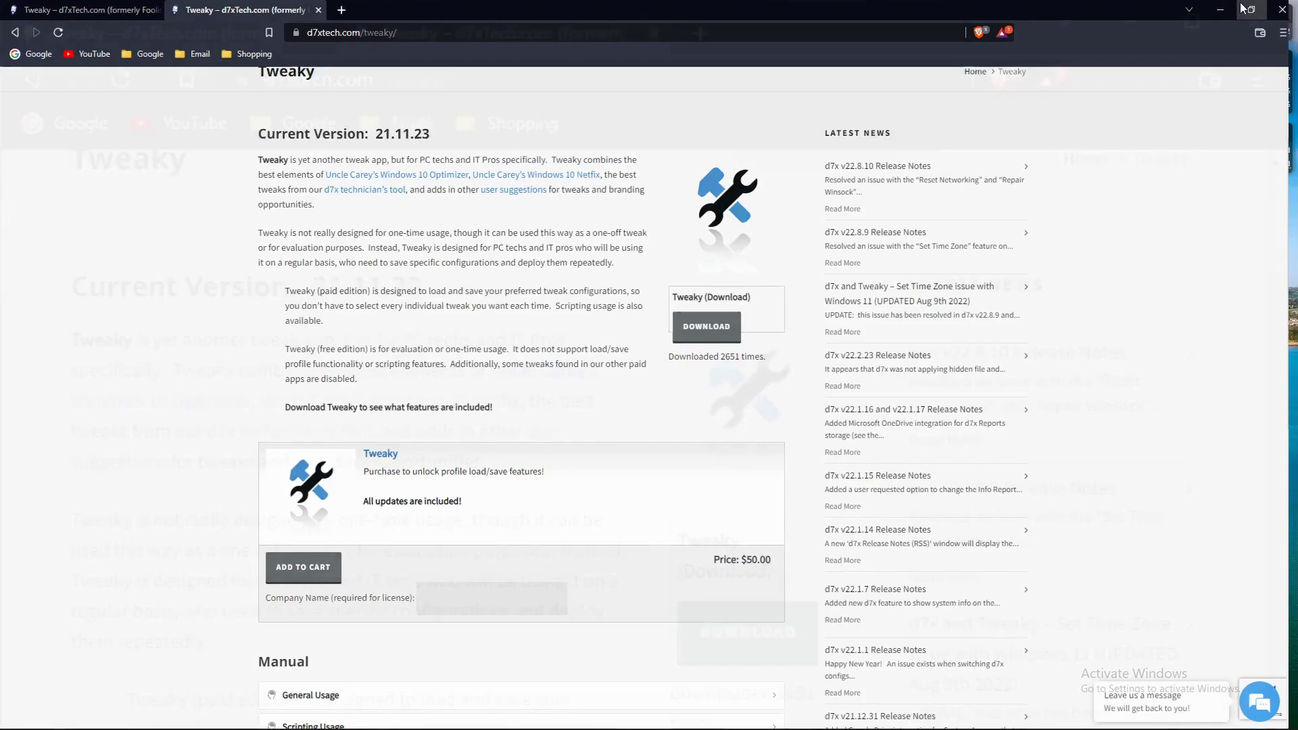
pyautogui.click(1242, 8)
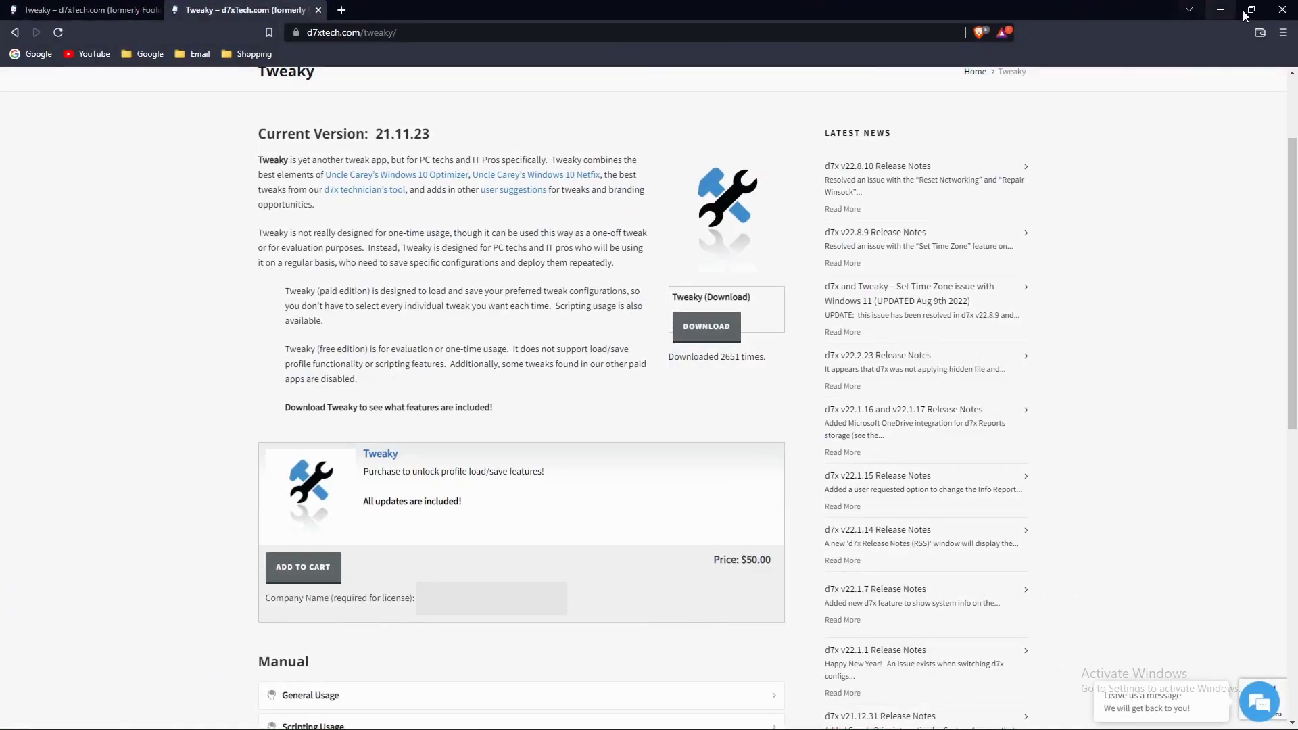
pyautogui.click(1244, 12)
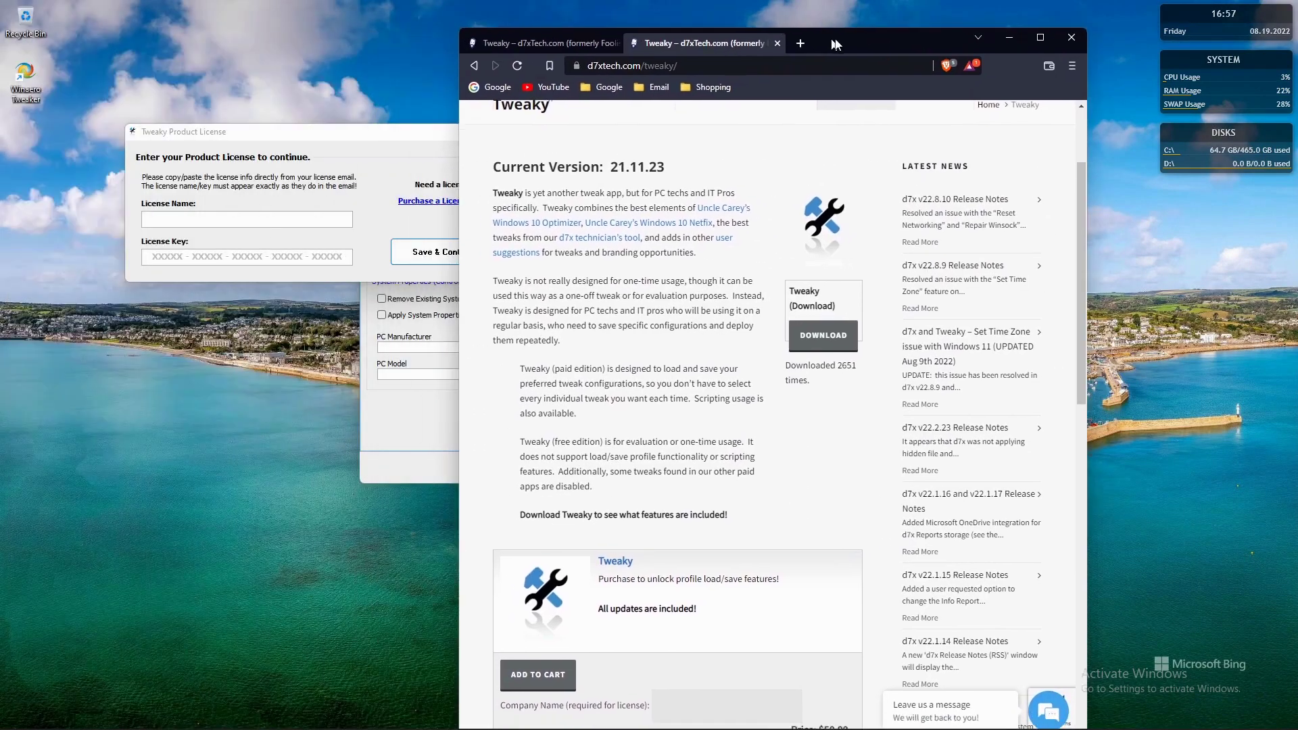
pyautogui.moveTo(836, 44); pyautogui.dragTo(990, 22)
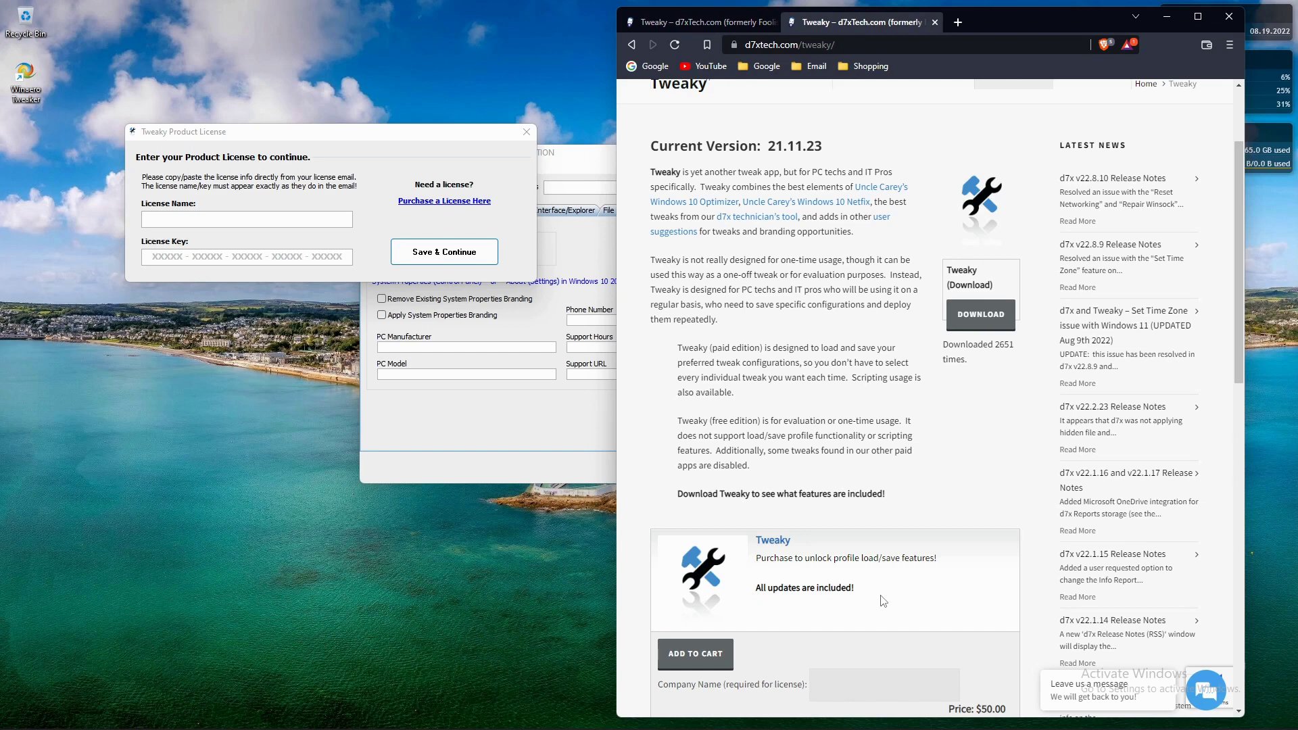
# - Follow the license purchase link, accept going to the Tweaky website, and close the Product License dialog without entering a license
pyautogui.click(181, 217)
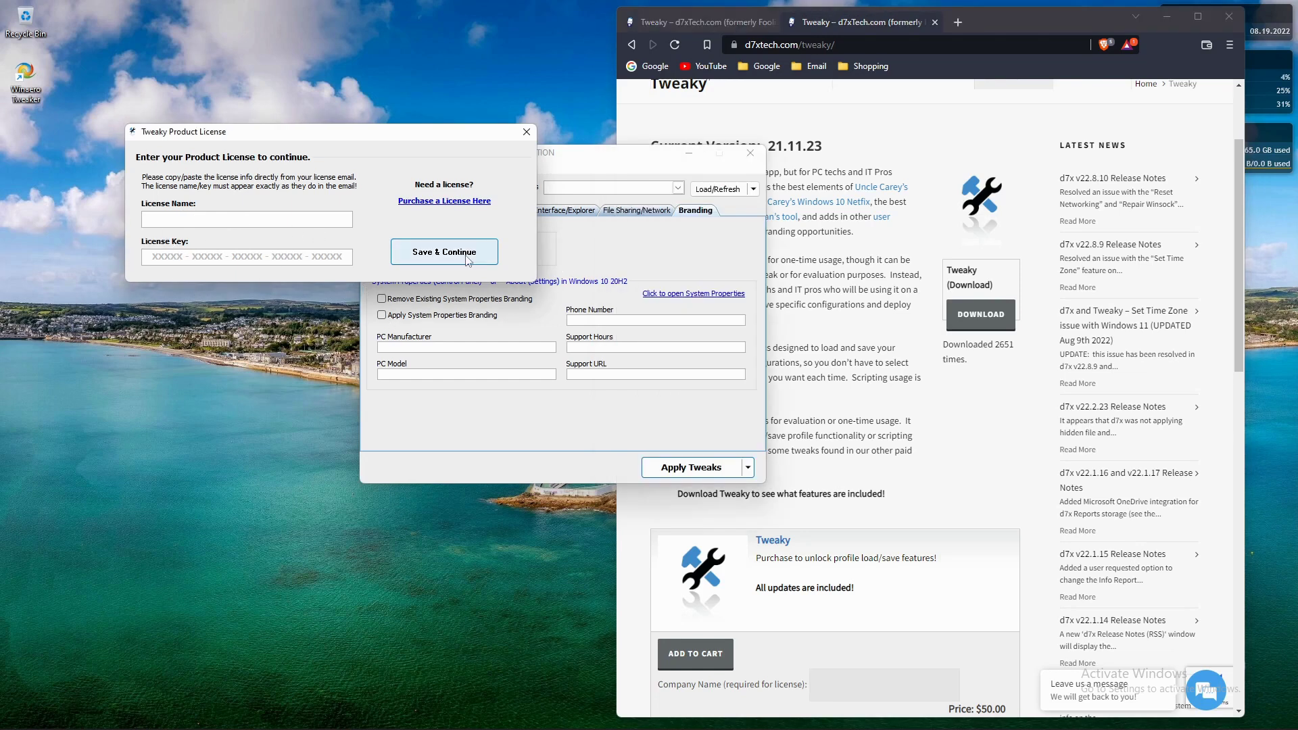
pyautogui.click(436, 201)
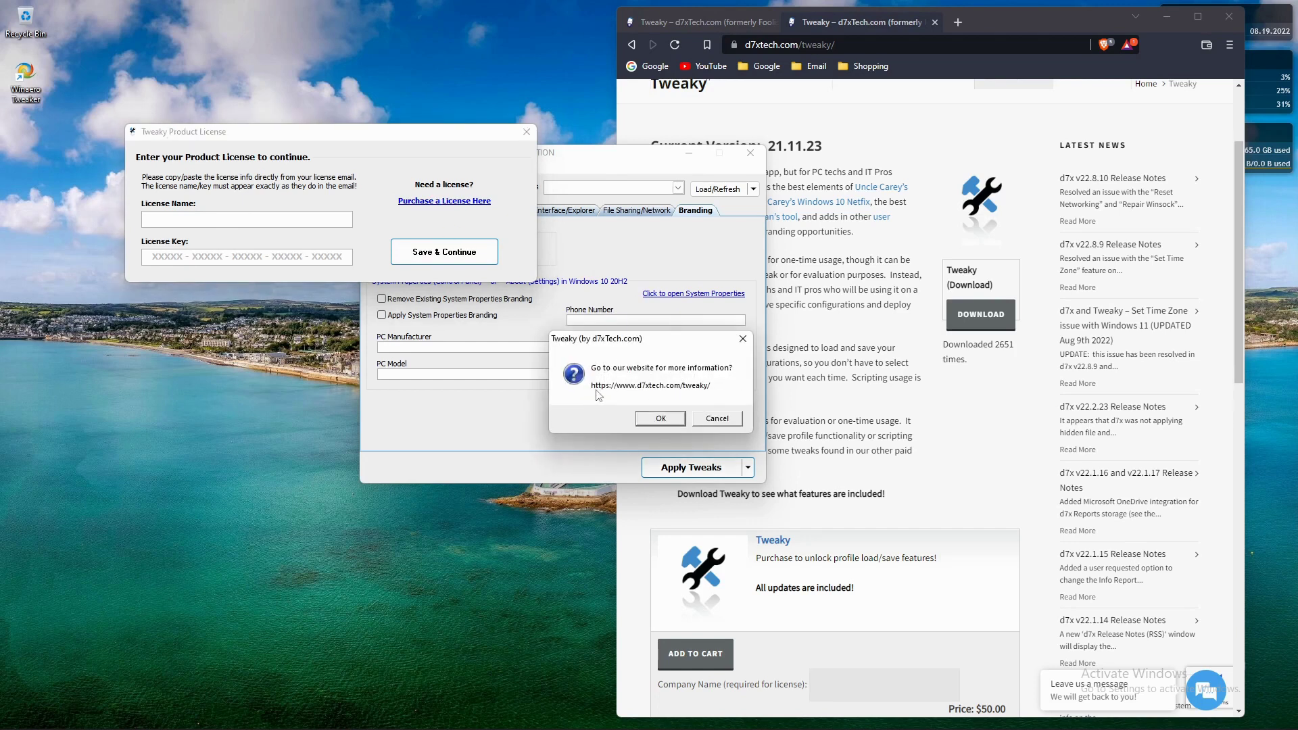
pyautogui.click(664, 420)
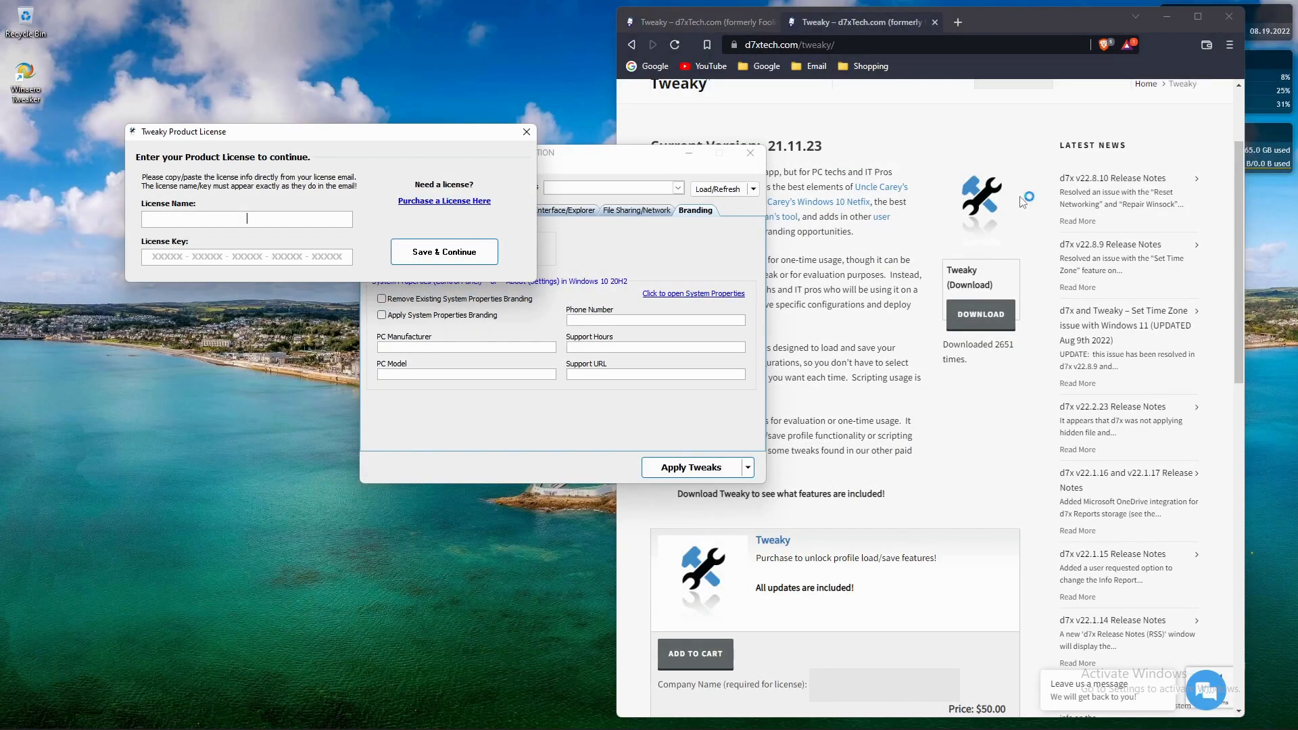
pyautogui.click(527, 131)
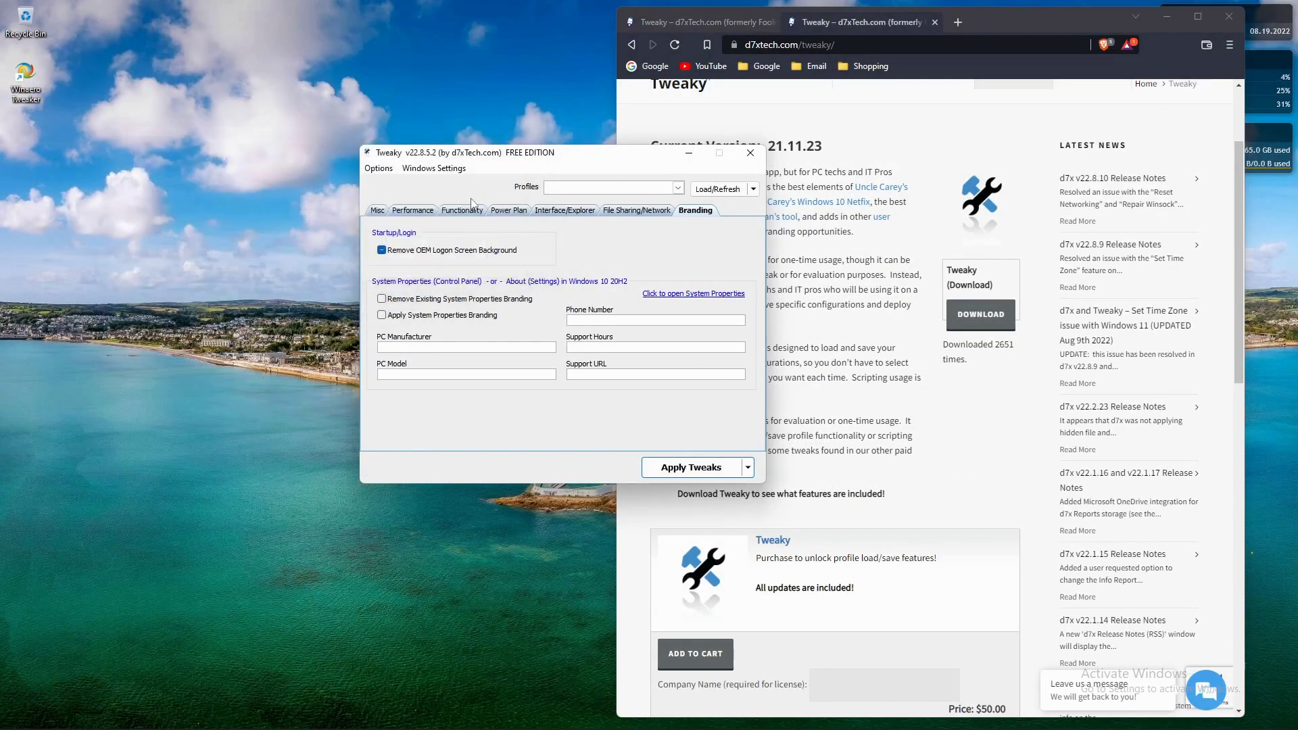
# - Show the Misc tweaks, close the browser with all its tabs, and reposition the Tweaky window on the desktop
pyautogui.click(383, 211)
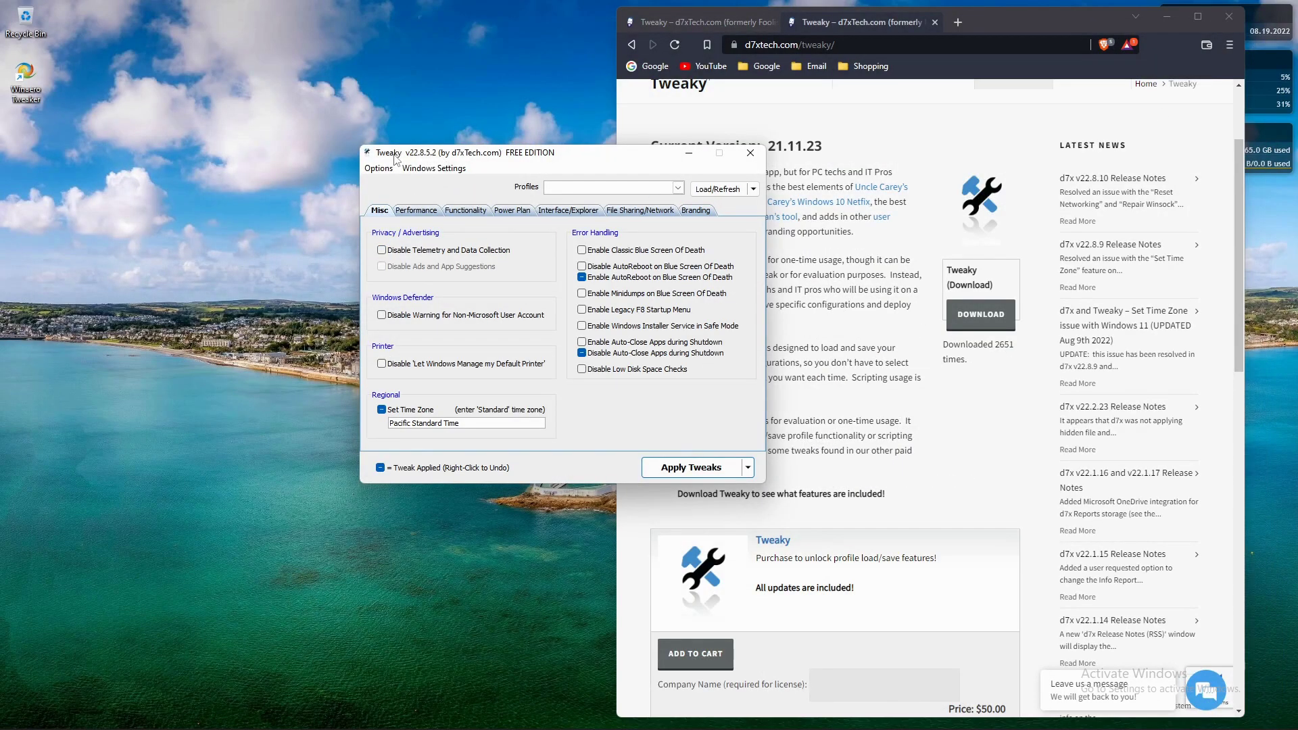
pyautogui.moveTo(495, 158); pyautogui.dragTo(412, 142)
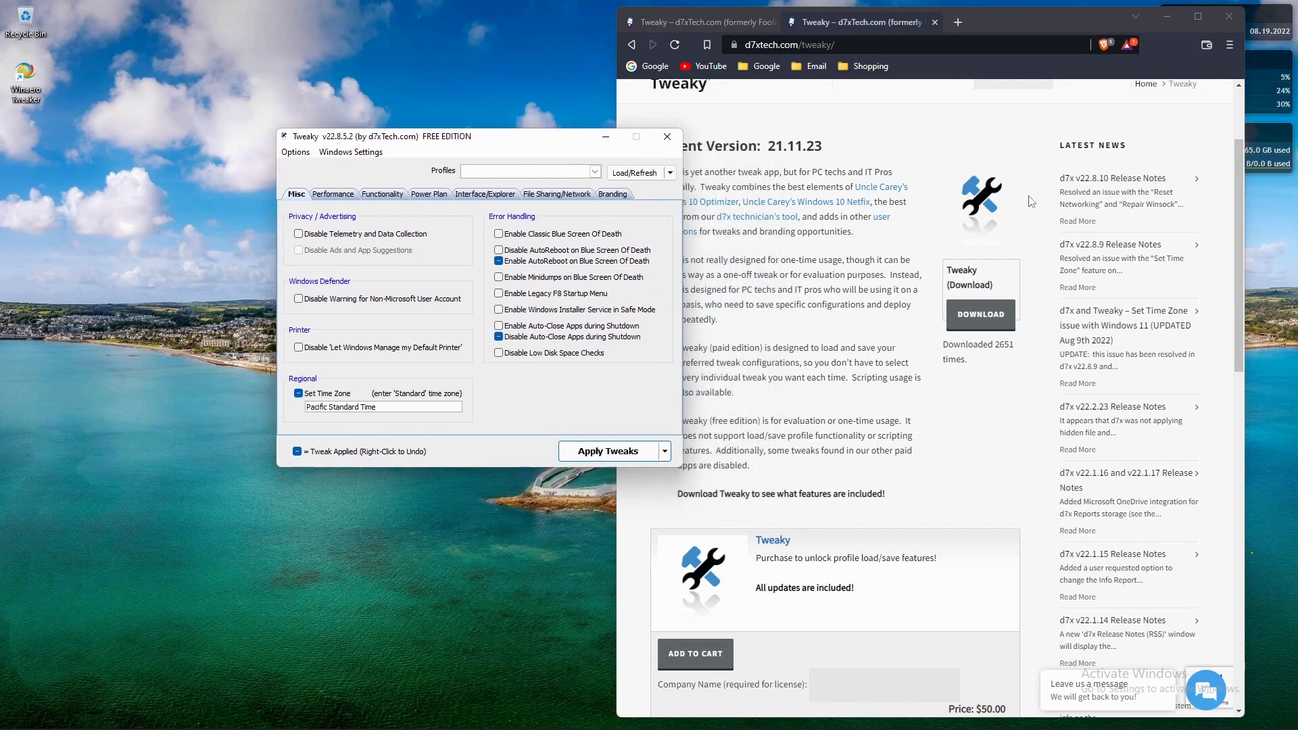
pyautogui.click(1228, 16)
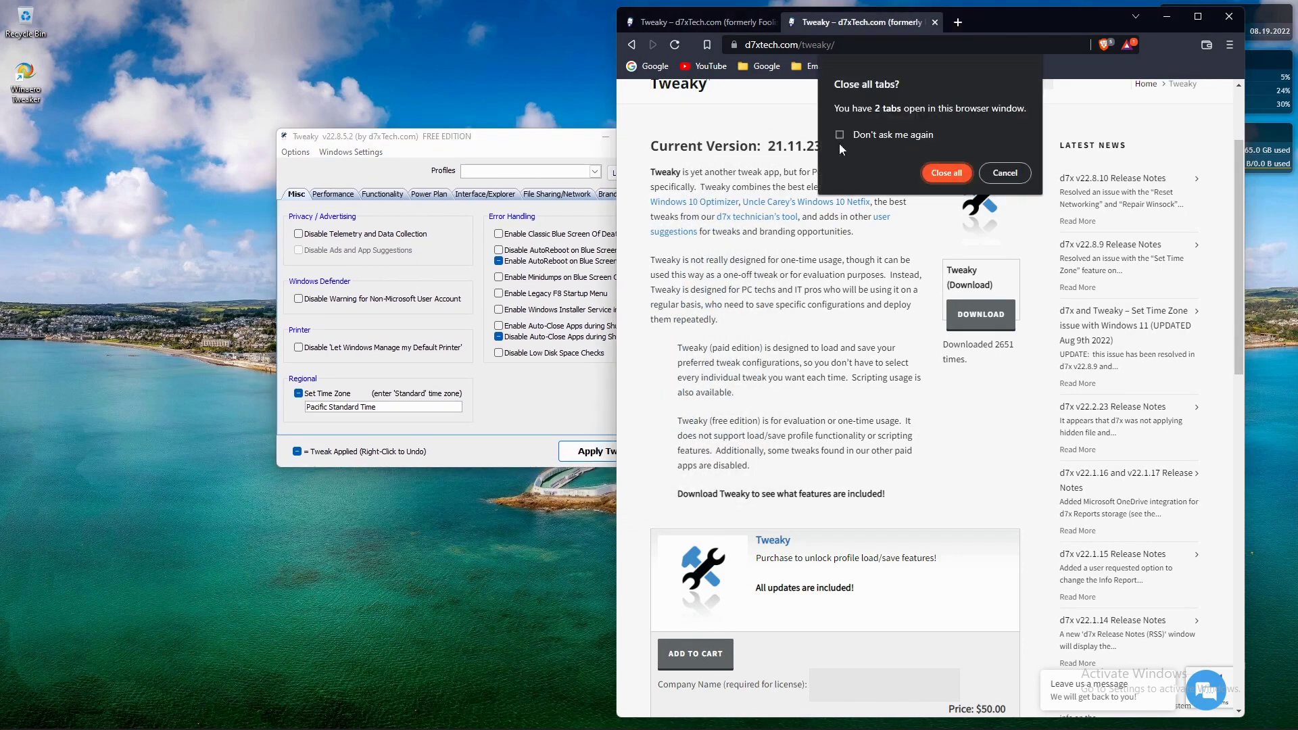
pyautogui.click(947, 174)
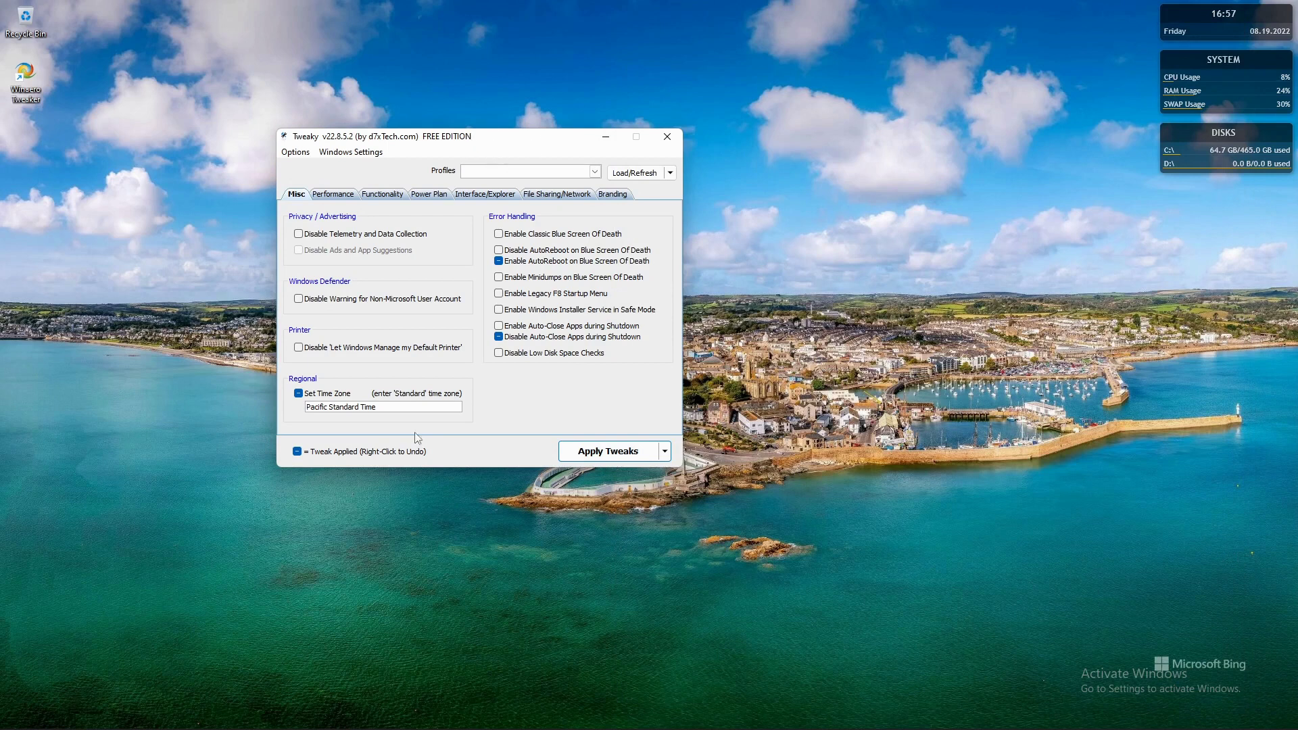
pyautogui.moveTo(517, 140); pyautogui.dragTo(568, 142)
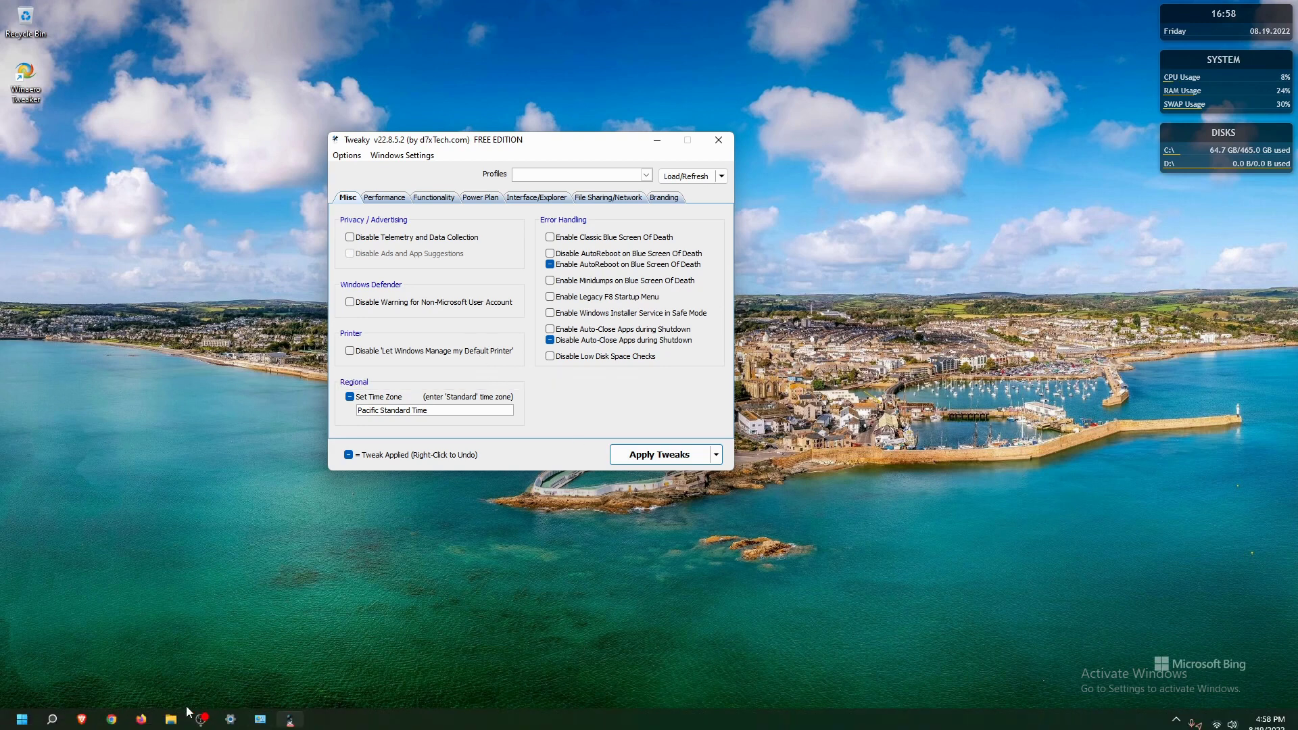
# - Switch to OBS and stop the screen recording
pyautogui.moveTo(201, 724)
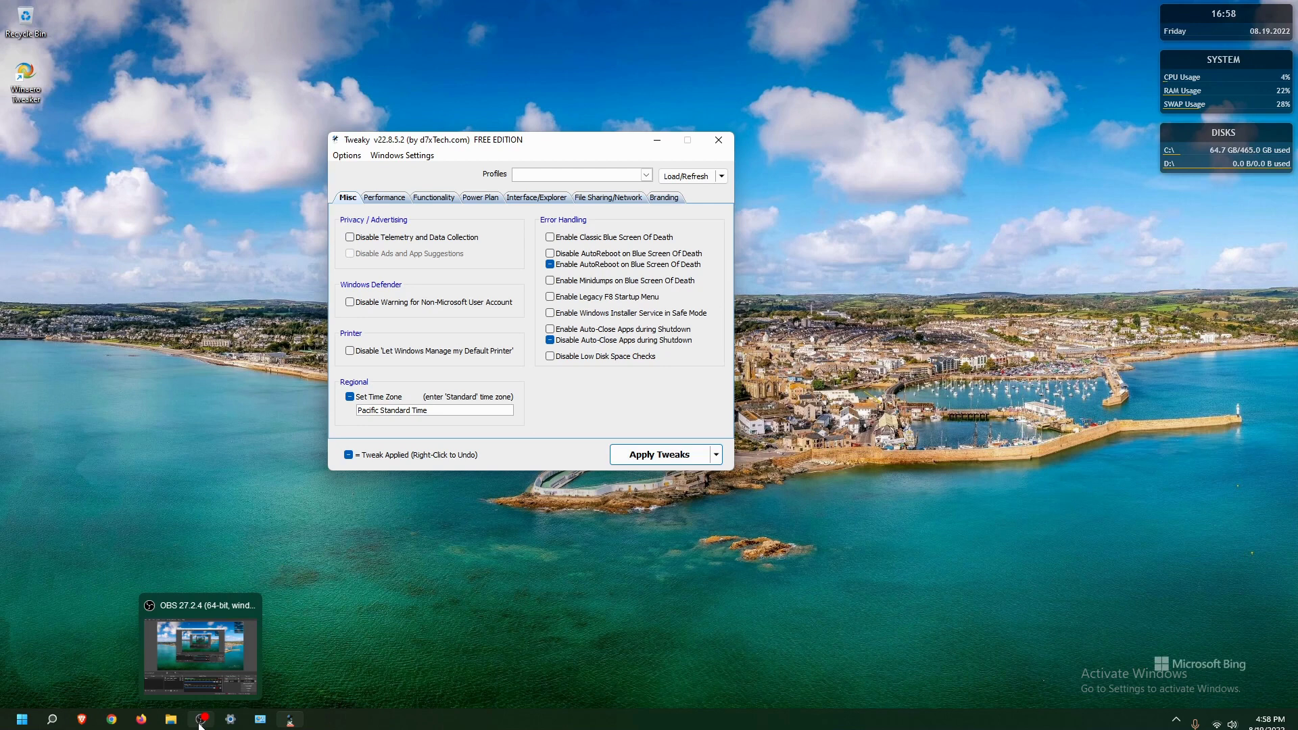
pyautogui.click(200, 721)
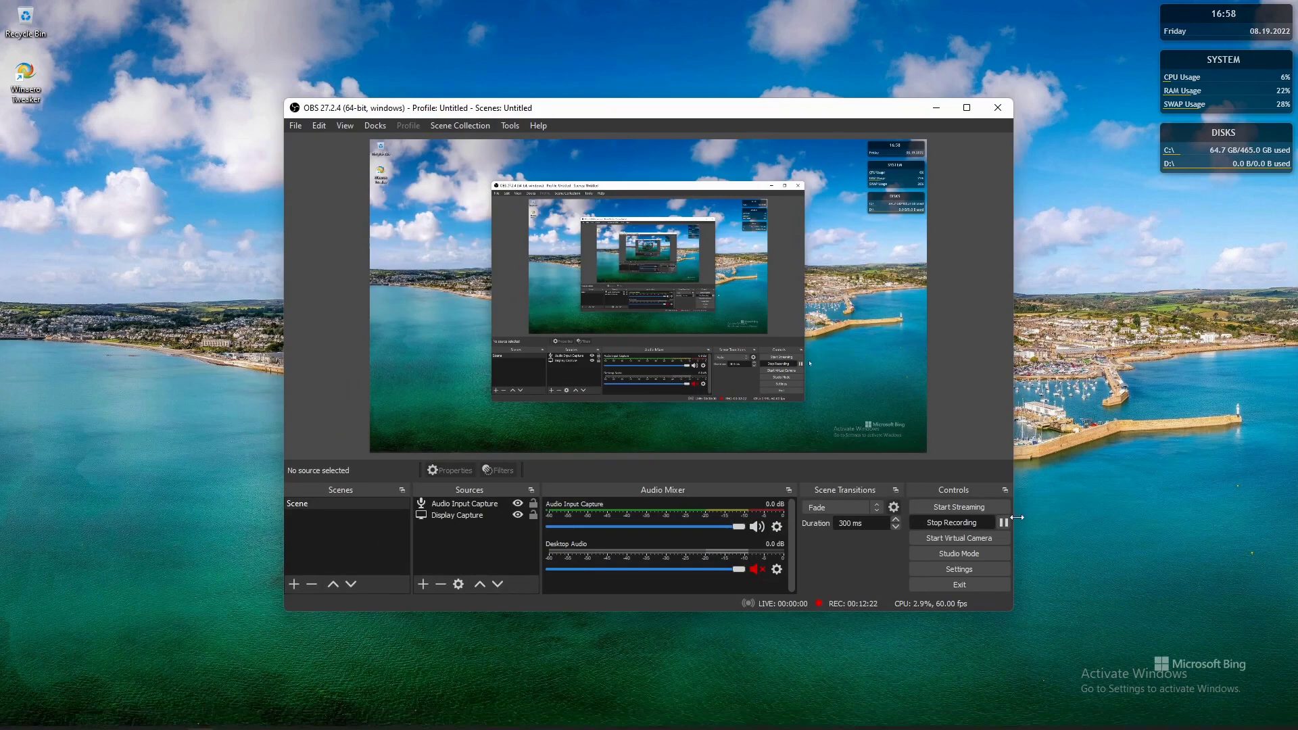
pyautogui.click(975, 525)
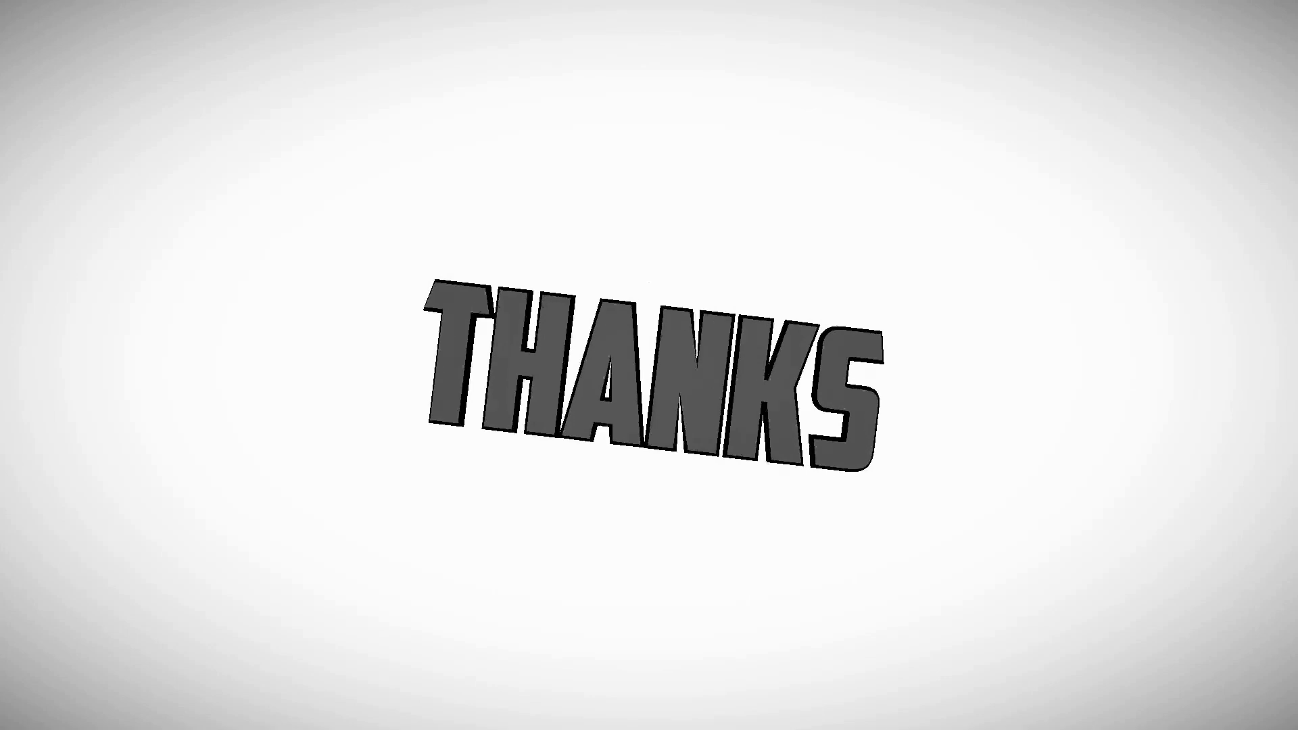